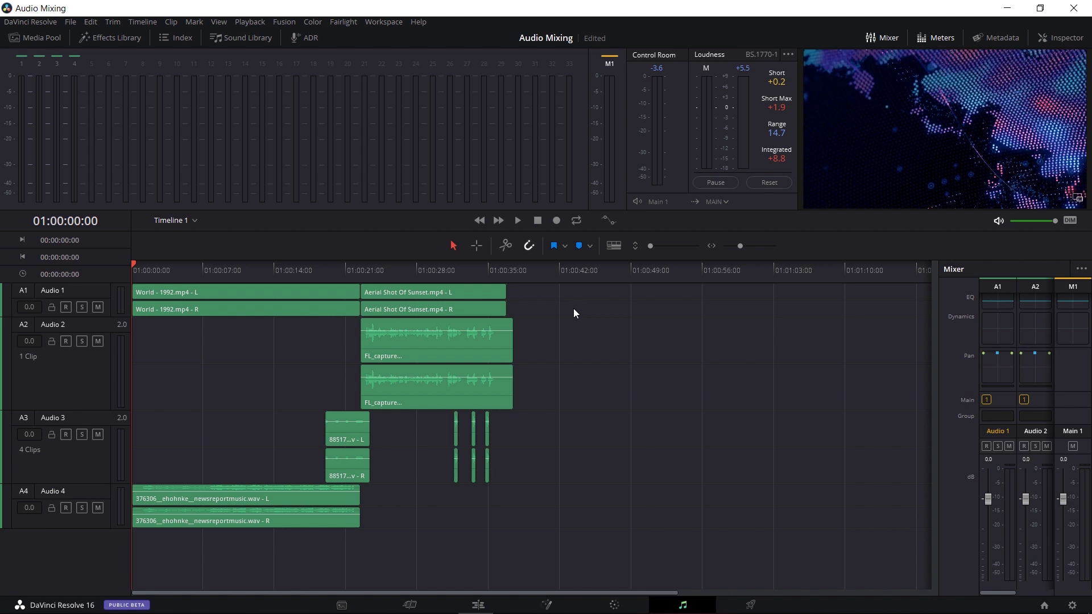
Select and deselect the clips on tracks A1 through A4 to review each track
{"action": "left_click_drag", "start_coordinate": [573, 308], "coordinate": [132, 289]}
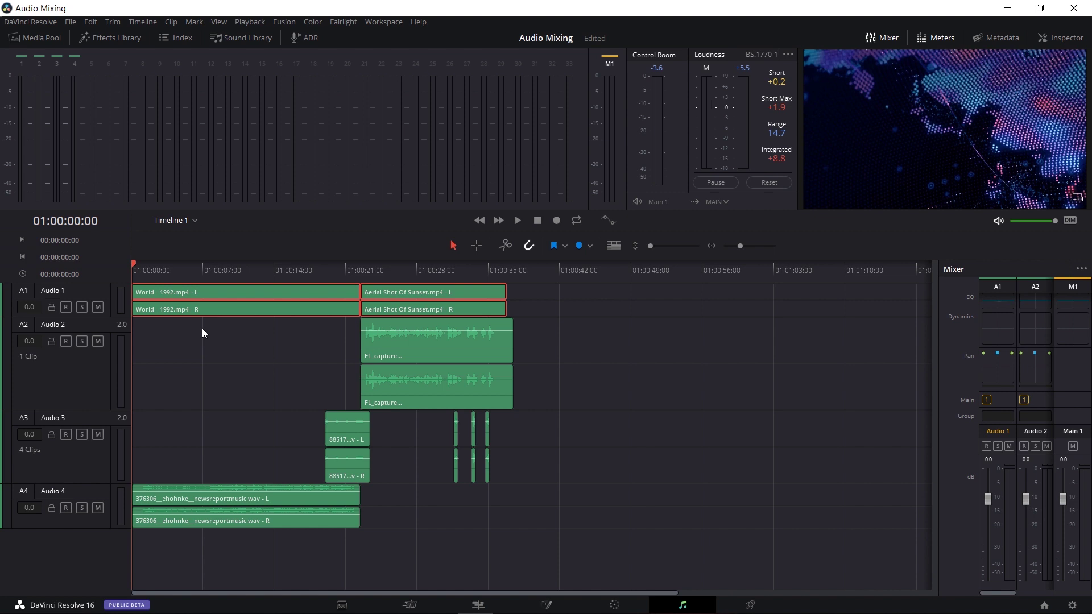
{"action": "left_click_drag", "start_coordinate": [548, 310], "coordinate": [276, 310]}
{"action": "left_click", "coordinate": [289, 339]}
{"action": "left_click_drag", "start_coordinate": [300, 341], "coordinate": [358, 337]}
{"action": "left_click", "coordinate": [335, 339]}
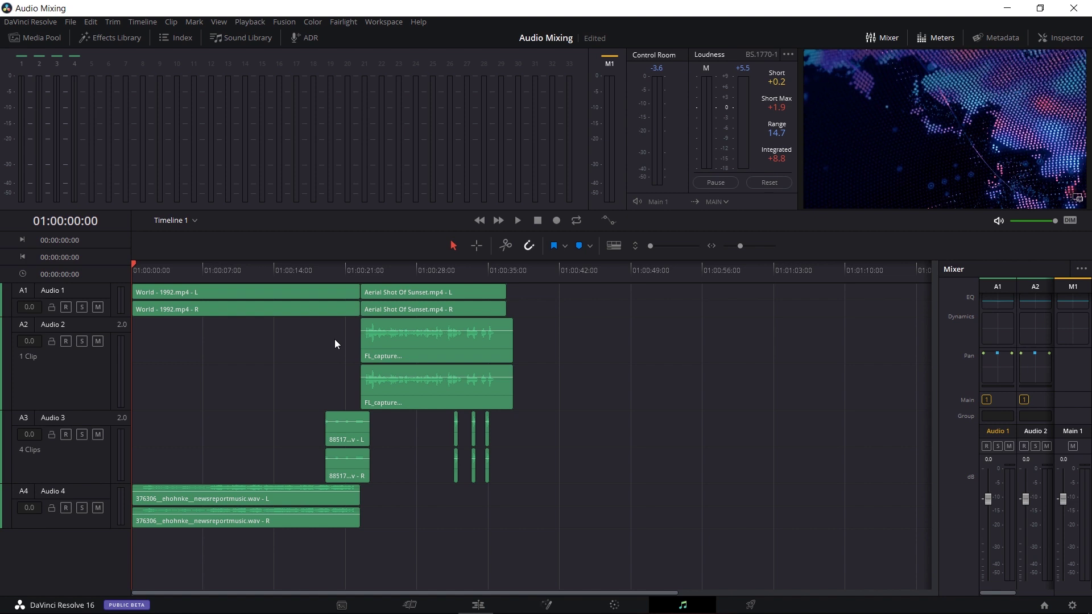
{"action": "left_click_drag", "start_coordinate": [299, 432], "coordinate": [514, 463]}
{"action": "left_click", "coordinate": [379, 514]}
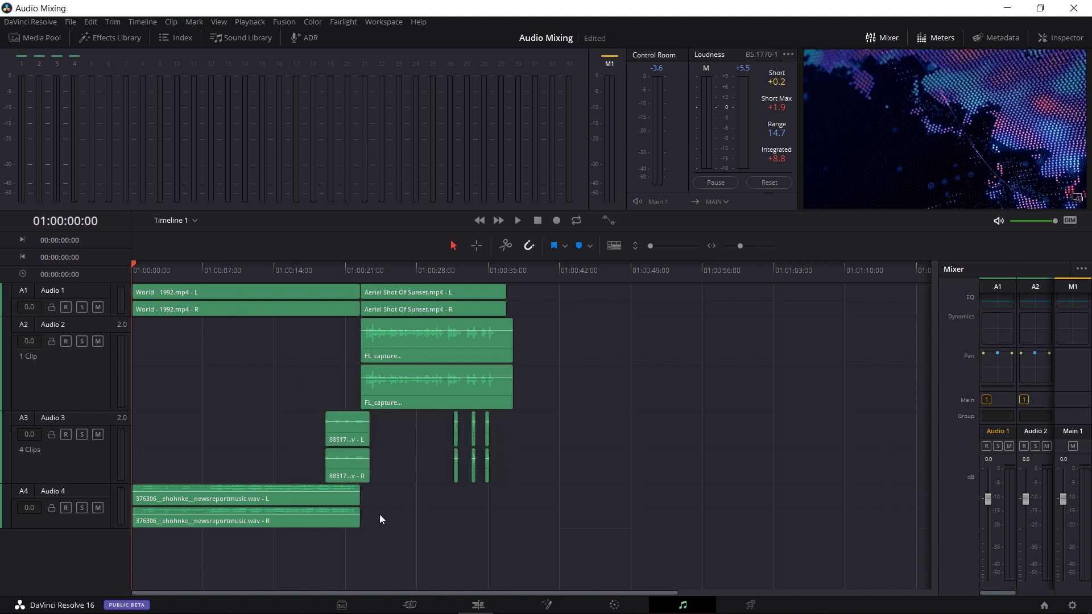
{"action": "left_click", "coordinate": [337, 514]}
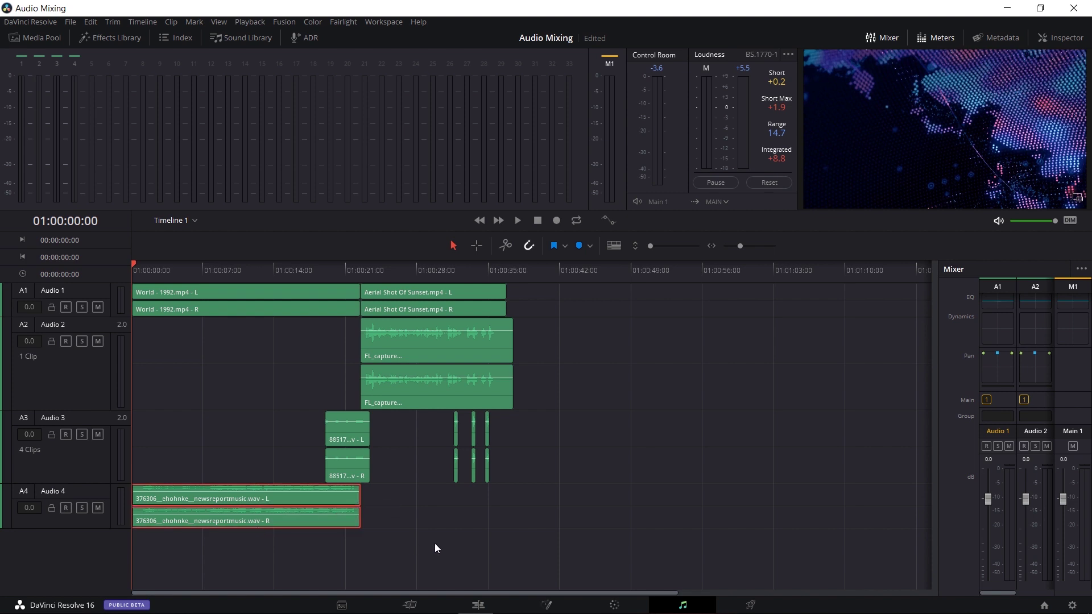
{"action": "left_click", "coordinate": [263, 404]}
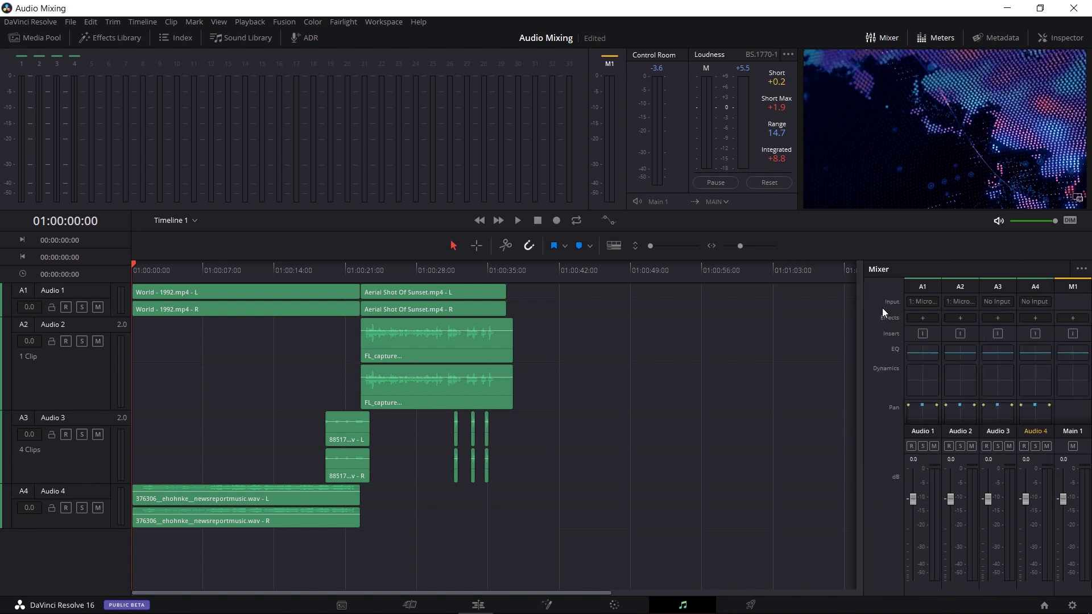
Add the FairlightFX Noise Reduction effect to the Audio 2 track
{"action": "left_click", "coordinate": [955, 320]}
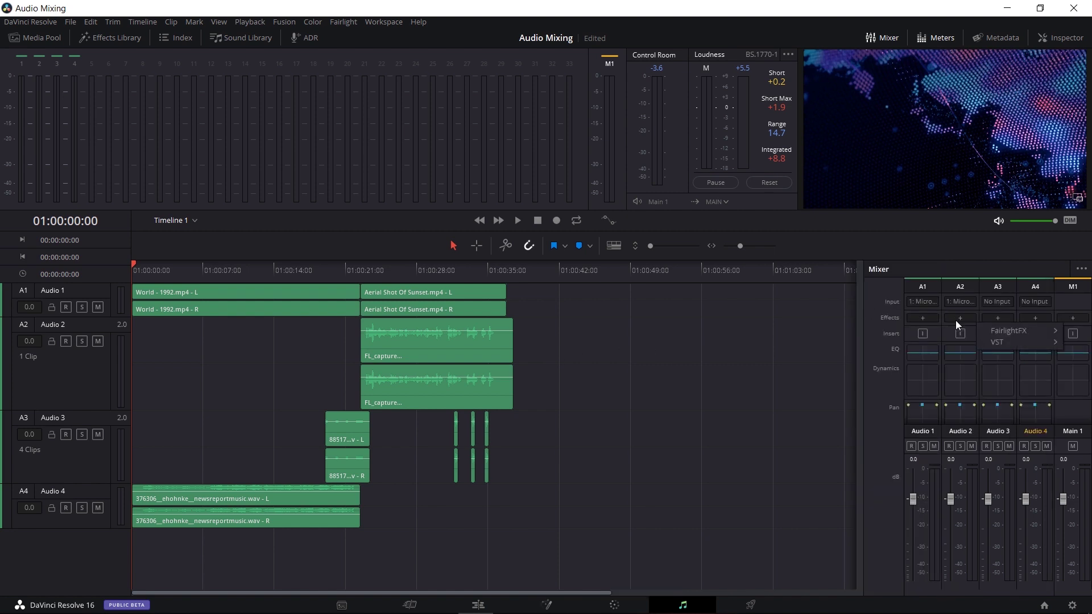
{"action": "mouse_move", "coordinate": [1004, 330]}
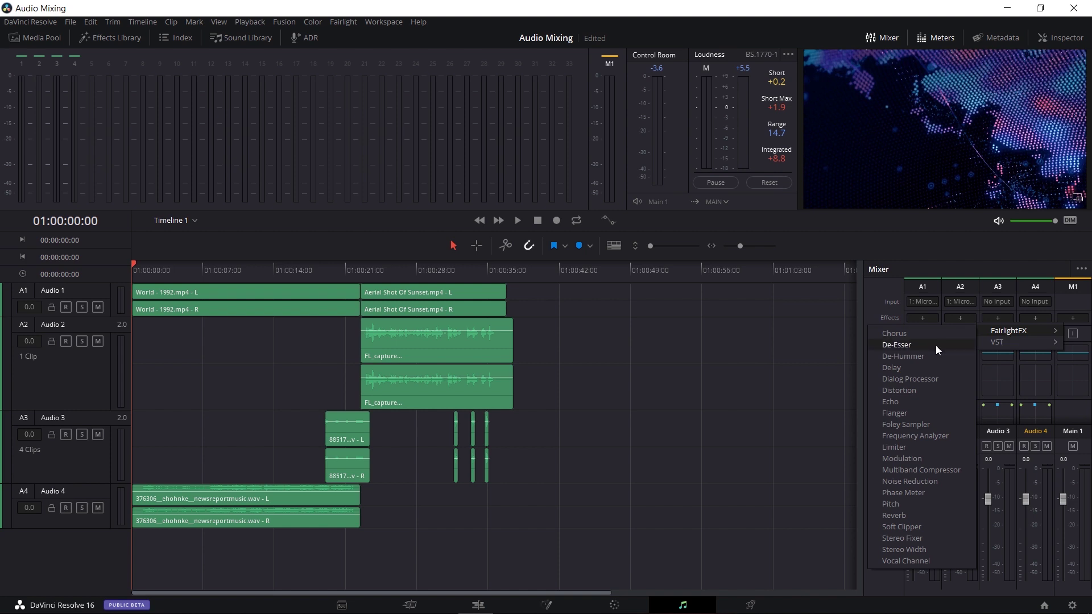
{"action": "left_click", "coordinate": [910, 481]}
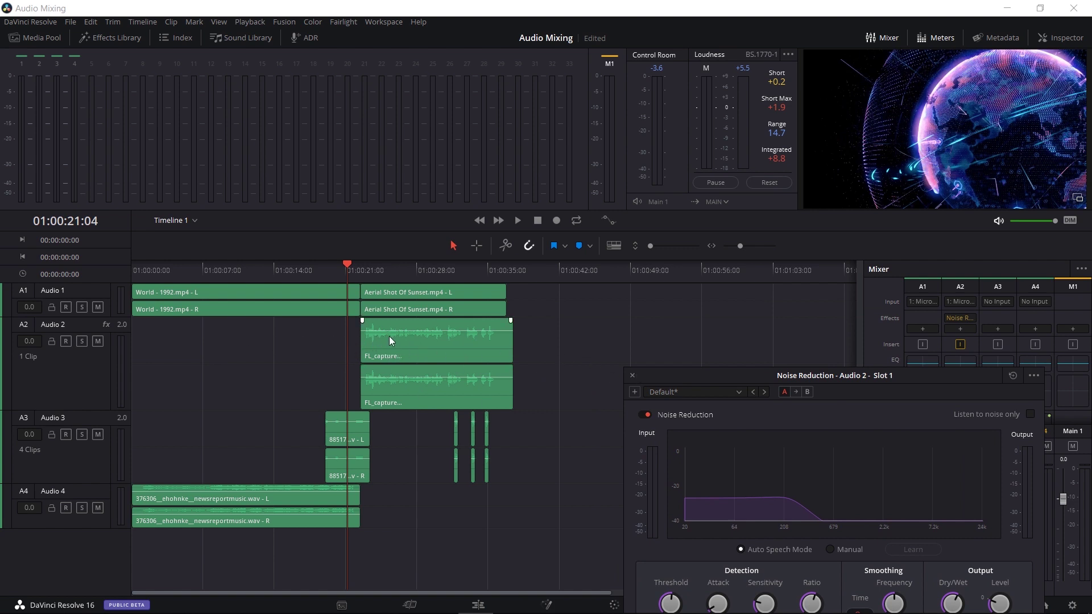
Play the voiceover with the Noise Reduction settings window moved higher up
{"action": "key", "text": "space"}
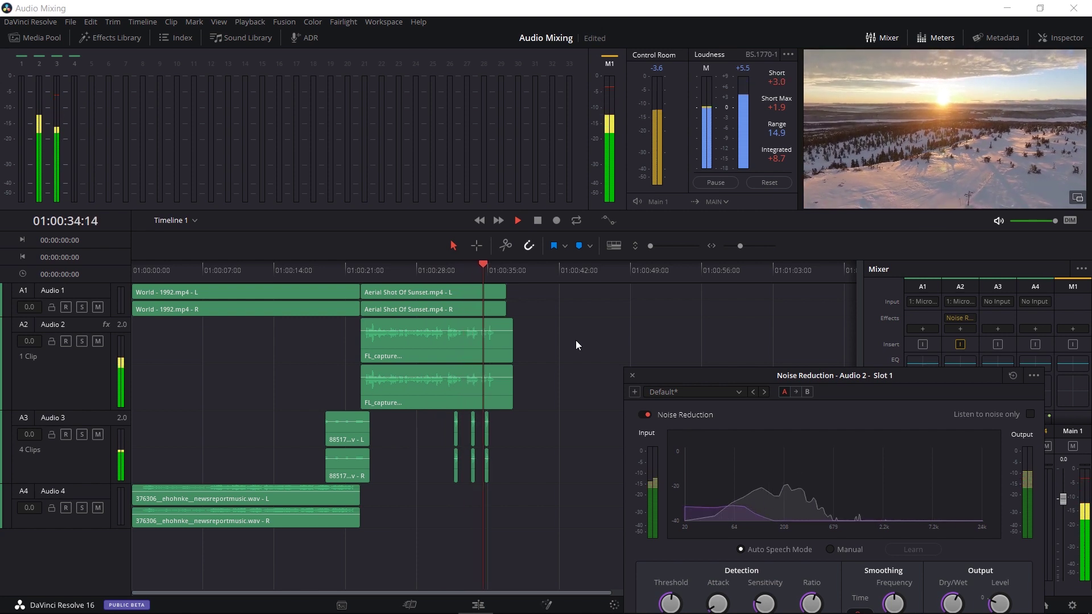
{"action": "left_click_drag", "start_coordinate": [725, 376], "coordinate": [506, 168]}
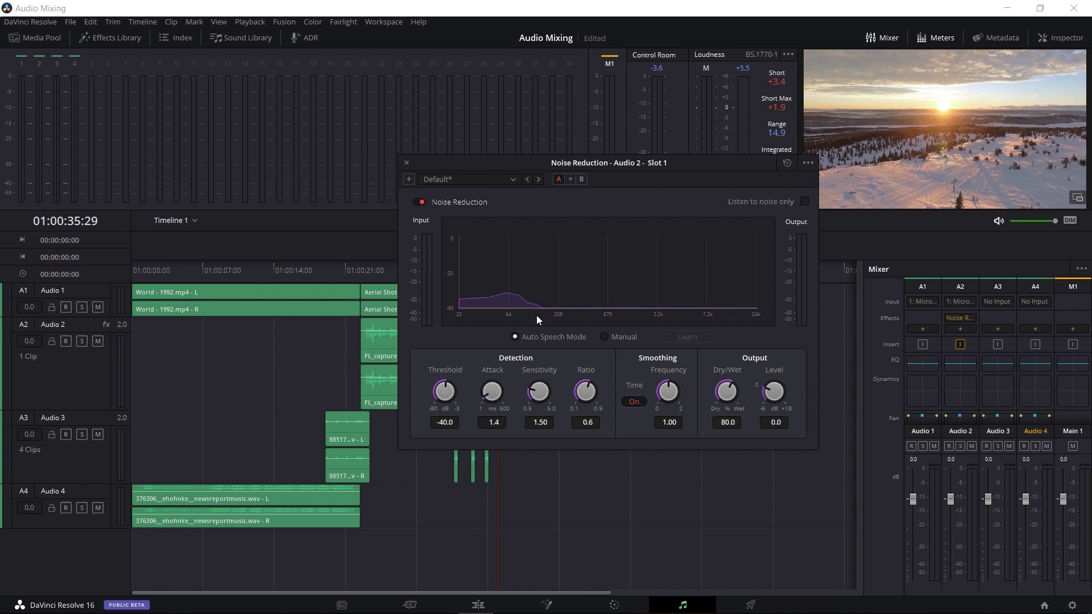
Close the Noise Reduction window and scroll through the mixer strips
{"action": "left_click", "coordinate": [407, 163]}
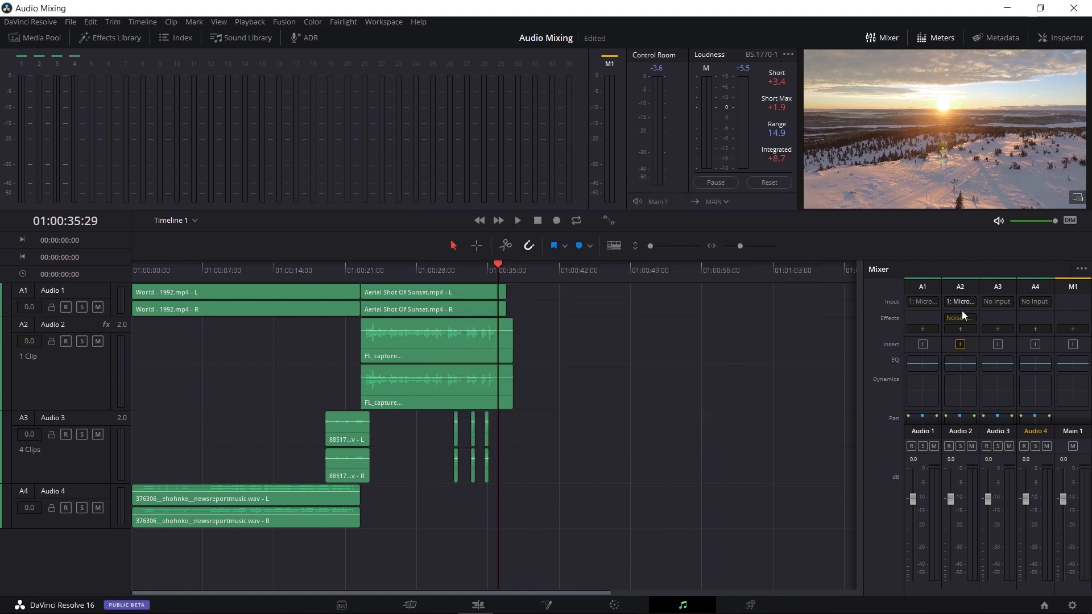
{"action": "scroll", "coordinate": [969, 384], "scroll_direction": "down", "scroll_amount": 1}
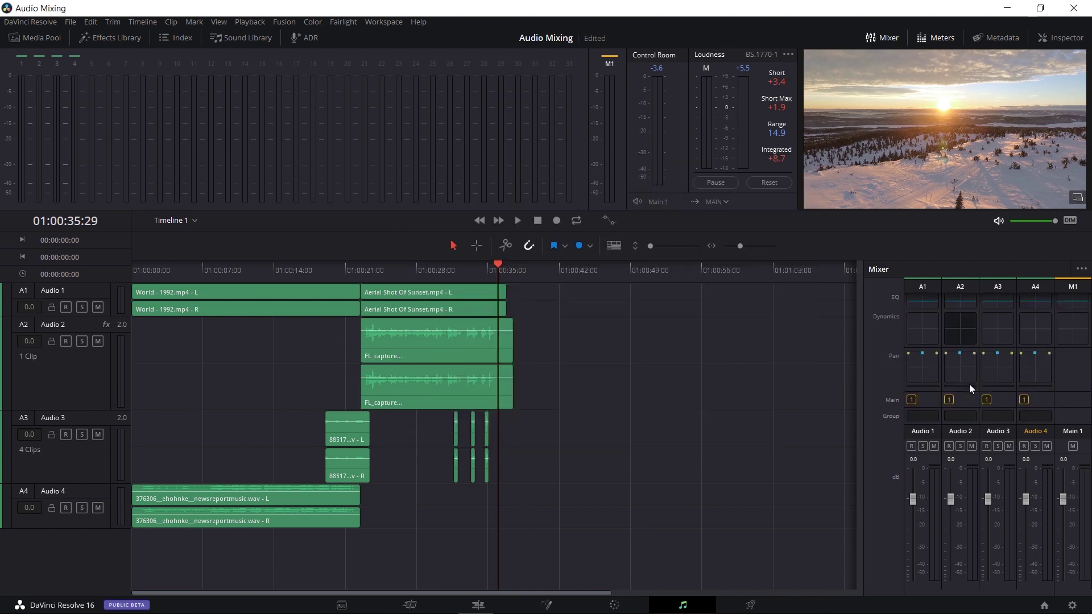
{"action": "scroll", "coordinate": [966, 371], "scroll_direction": "up", "scroll_amount": 1}
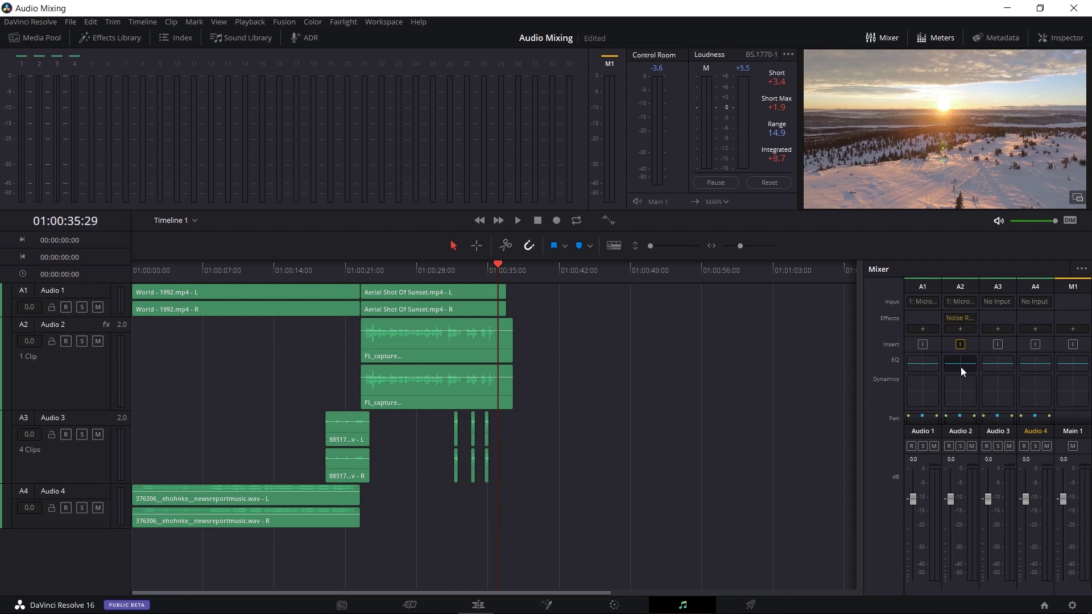
{"action": "scroll", "coordinate": [960, 367], "scroll_direction": "down", "scroll_amount": 5}
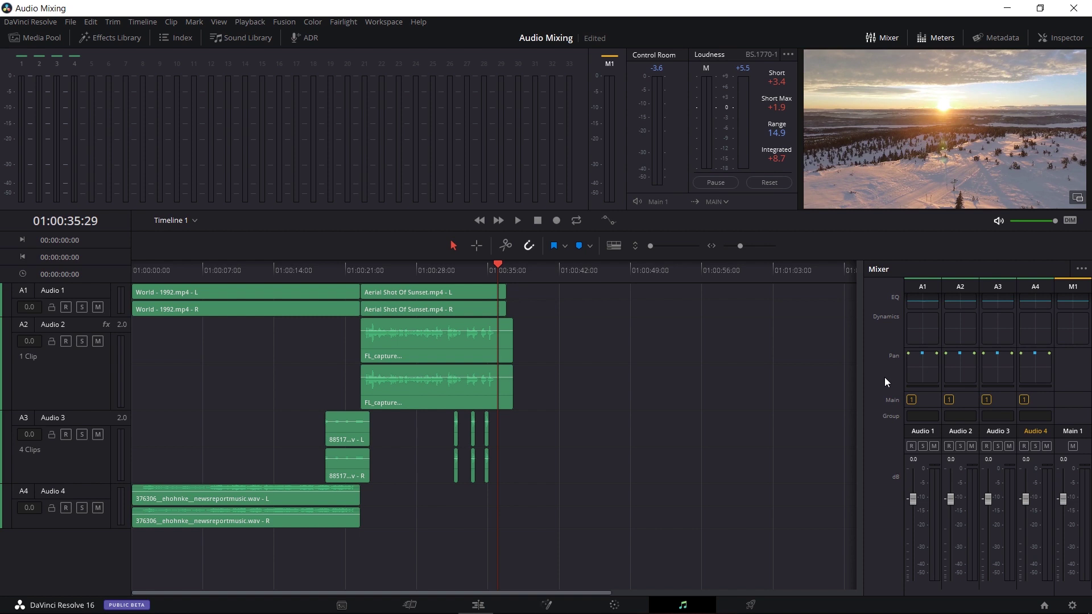
{"action": "scroll", "coordinate": [885, 377], "scroll_direction": "up", "scroll_amount": 2}
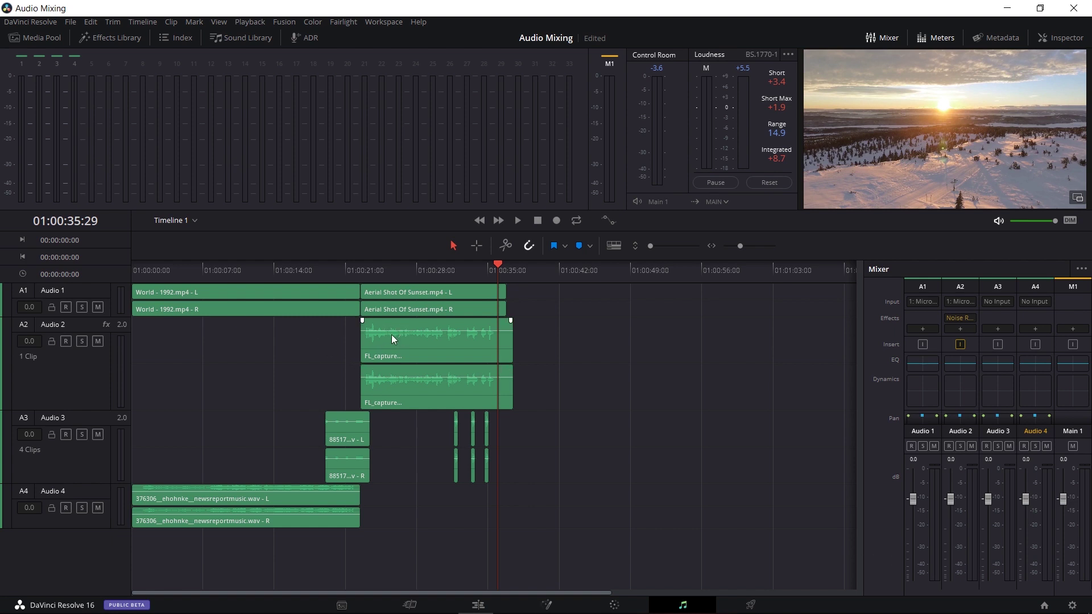
{"action": "left_click_drag", "start_coordinate": [419, 329], "coordinate": [425, 331]}
{"action": "left_click_drag", "start_coordinate": [949, 499], "coordinate": [953, 483]}
{"action": "key", "text": "ctrl+z"}
Enlarge tracks A4 and A3, then select the 88517, short A3, FL_capture and newsreportmusic clips
{"action": "left_click_drag", "start_coordinate": [85, 528], "coordinate": [99, 574]}
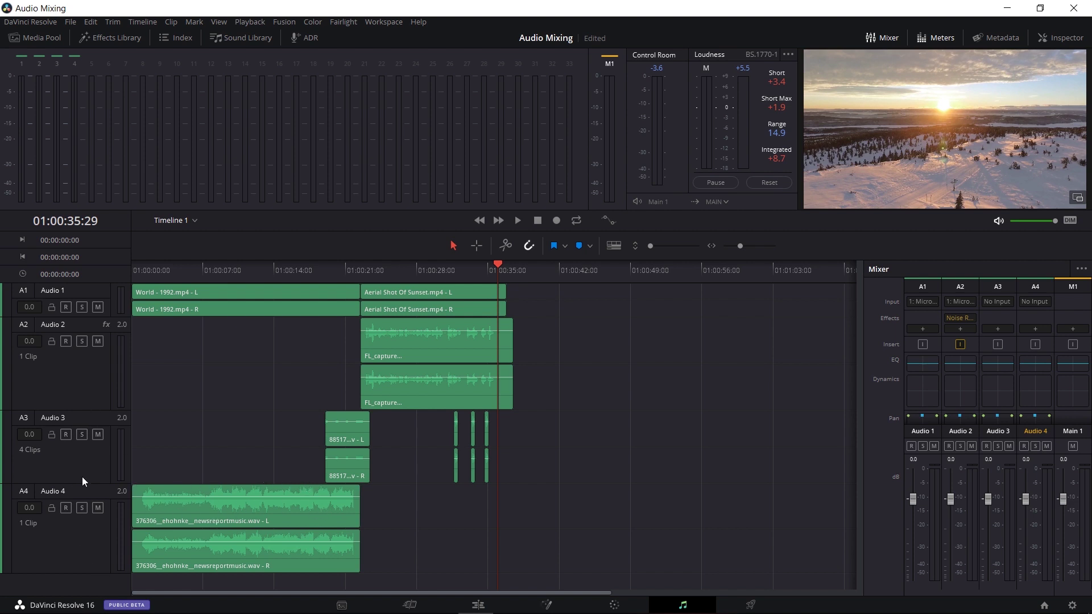
{"action": "left_click_drag", "start_coordinate": [82, 483], "coordinate": [81, 513]}
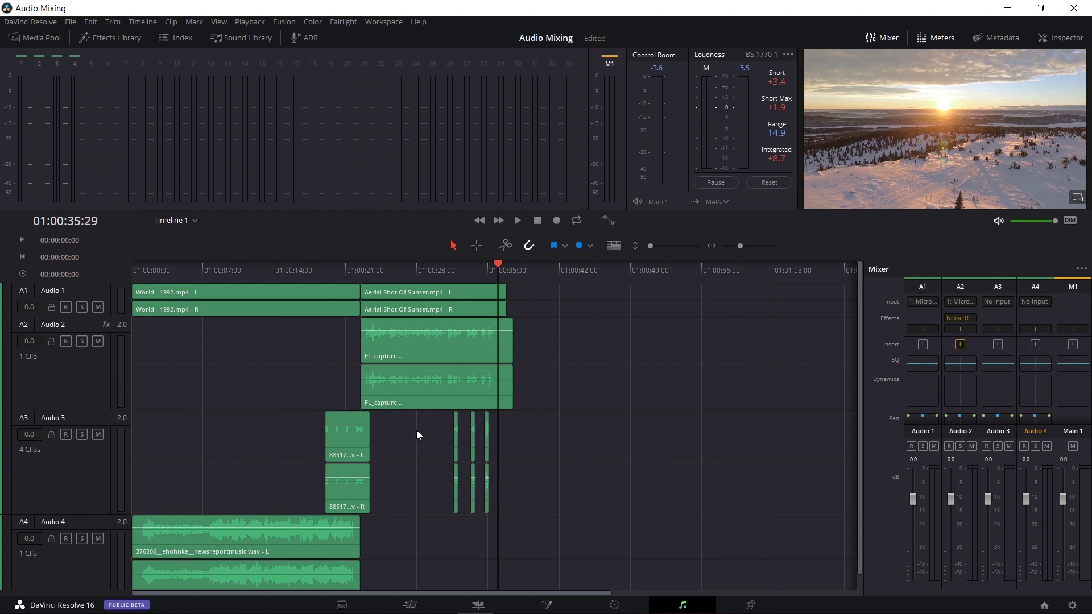
{"action": "left_click", "coordinate": [325, 269]}
{"action": "left_click", "coordinate": [343, 441]}
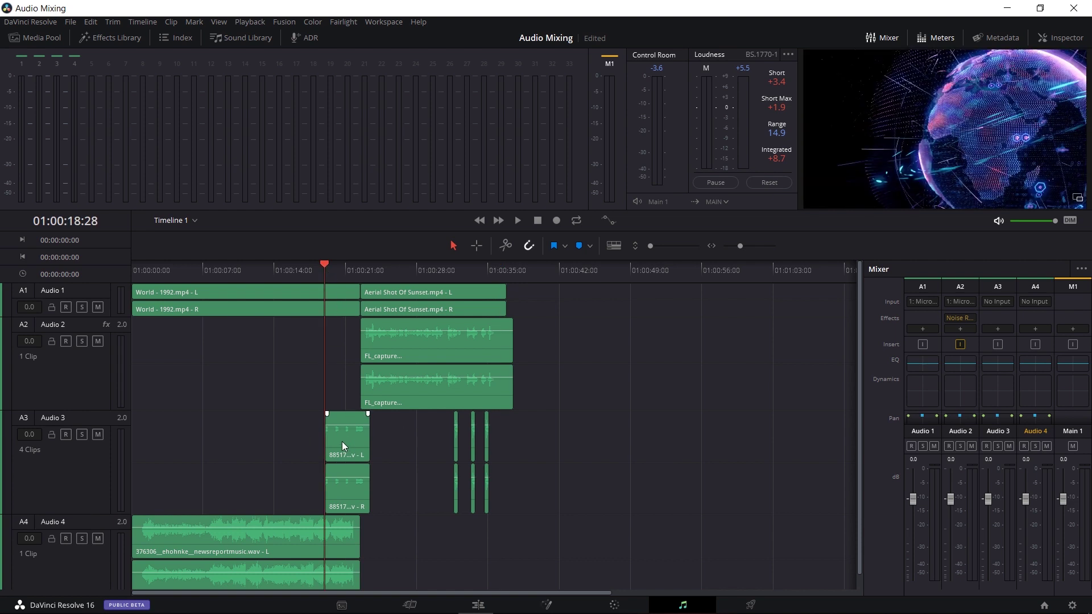
{"action": "left_click_drag", "start_coordinate": [433, 434], "coordinate": [558, 522]}
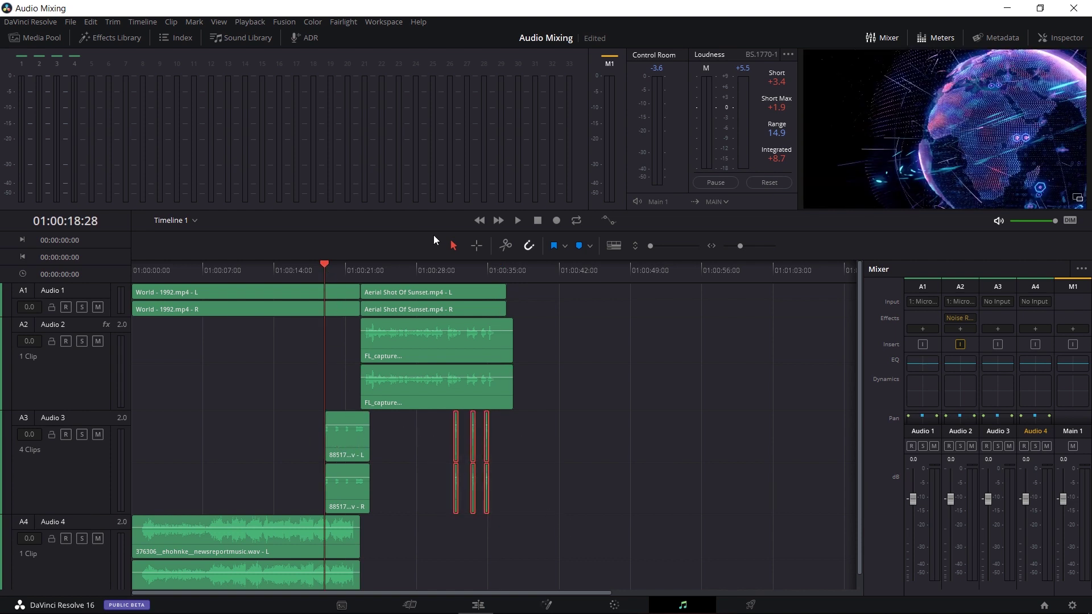
{"action": "left_click", "coordinate": [454, 268]}
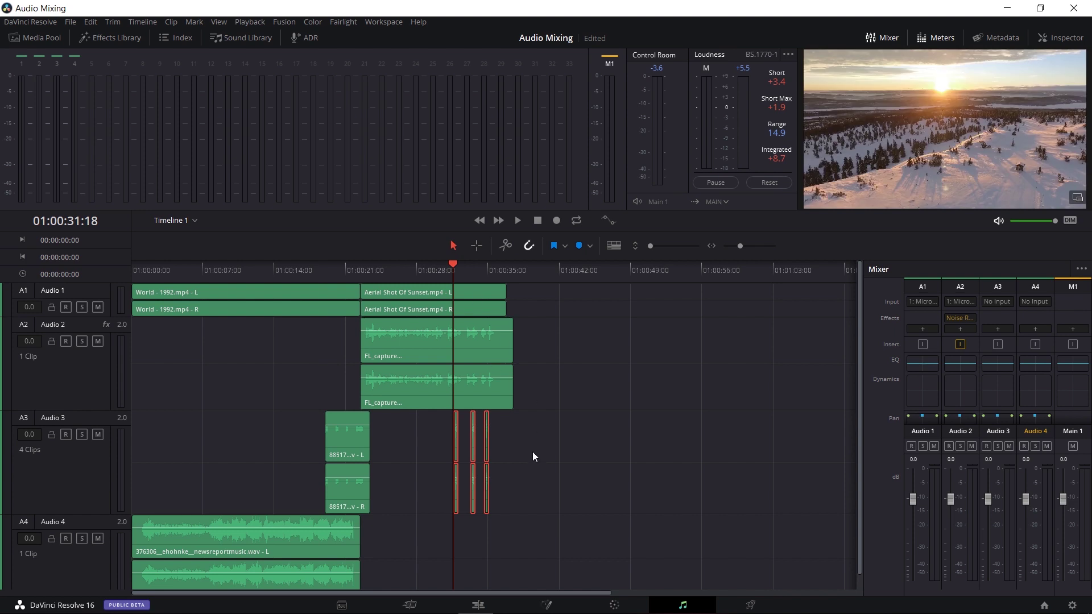
{"action": "scroll", "coordinate": [514, 461], "scroll_direction": "down", "scroll_amount": 1}
{"action": "left_click", "coordinate": [474, 311]}
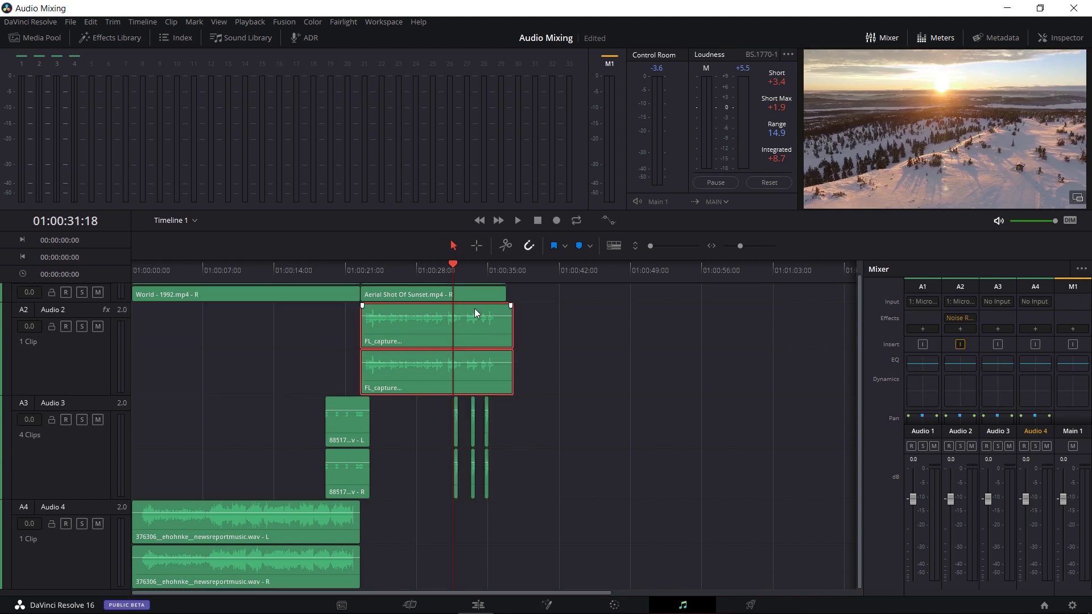
{"action": "left_click", "coordinate": [298, 532]}
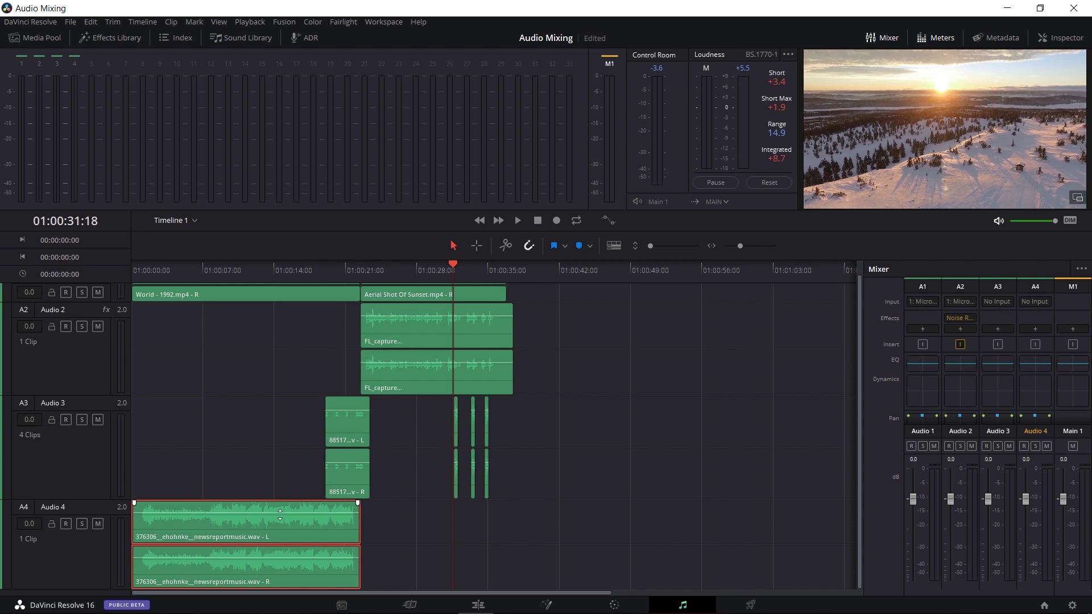
Lower the newsreportmusic clip's volume line on Audio 4 and deselect it
{"action": "left_click_drag", "start_coordinate": [280, 510], "coordinate": [316, 515]}
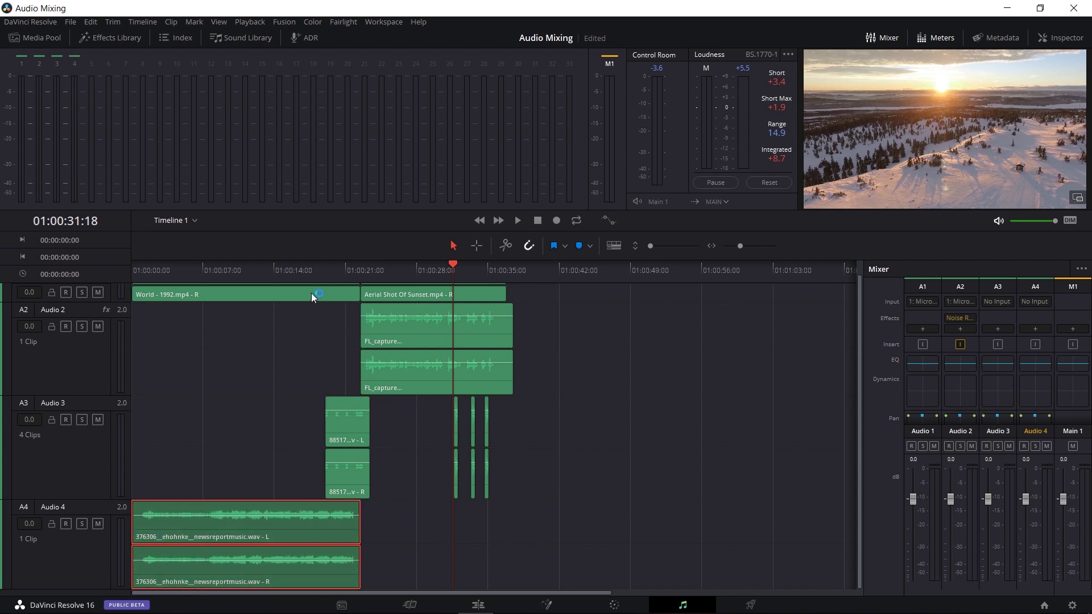
{"action": "left_click", "coordinate": [356, 375]}
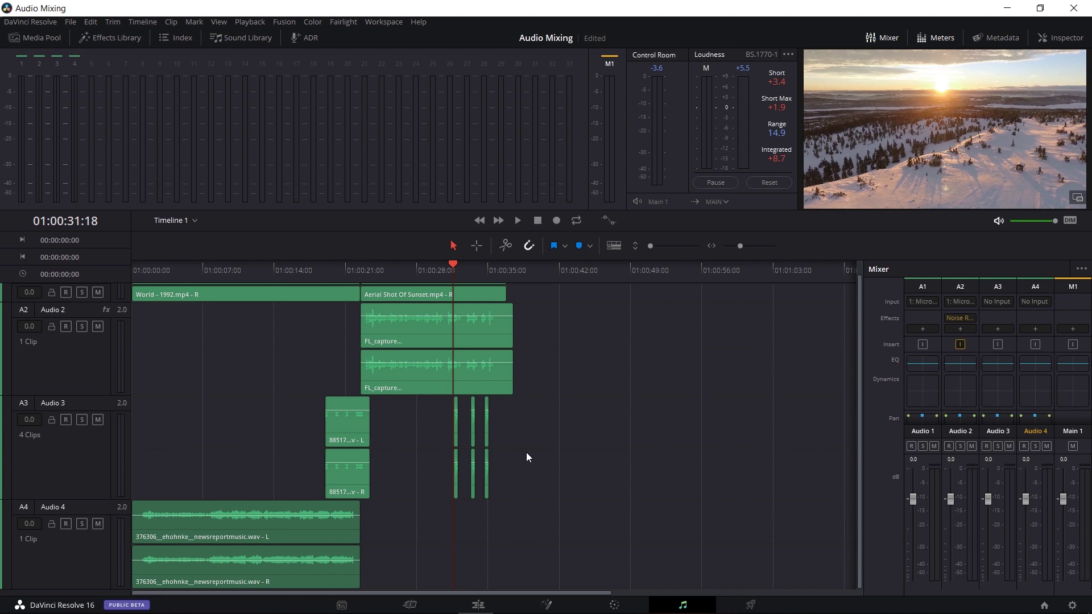
Zoom the timeline in on the Audio 3 clips and nudge the 88517 clip's volume
{"action": "left_click_drag", "start_coordinate": [740, 245], "coordinate": [742, 246]}
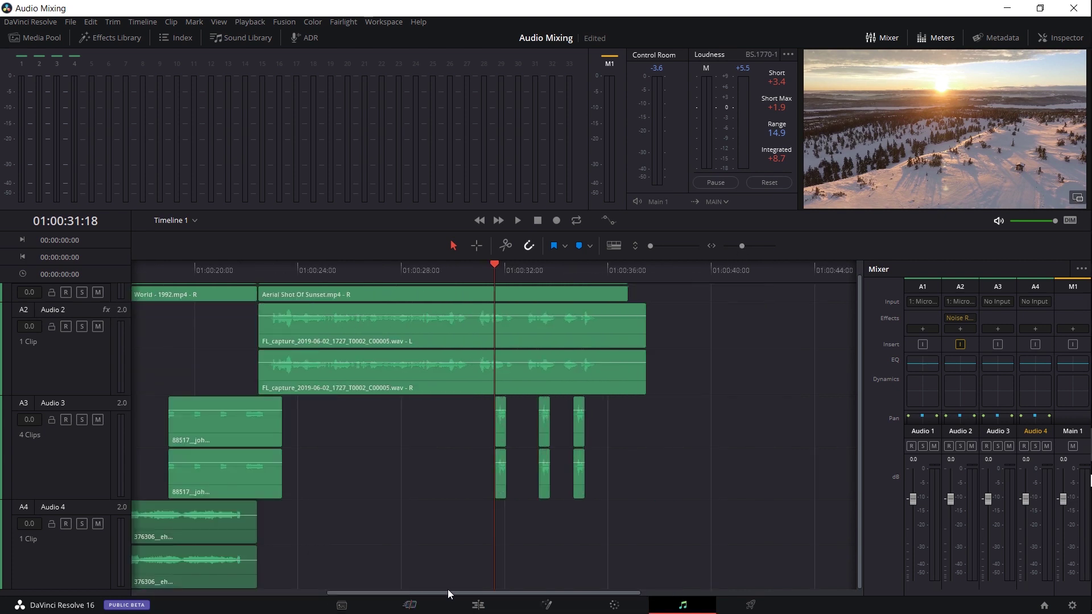
{"action": "left_click_drag", "start_coordinate": [448, 591], "coordinate": [374, 587]}
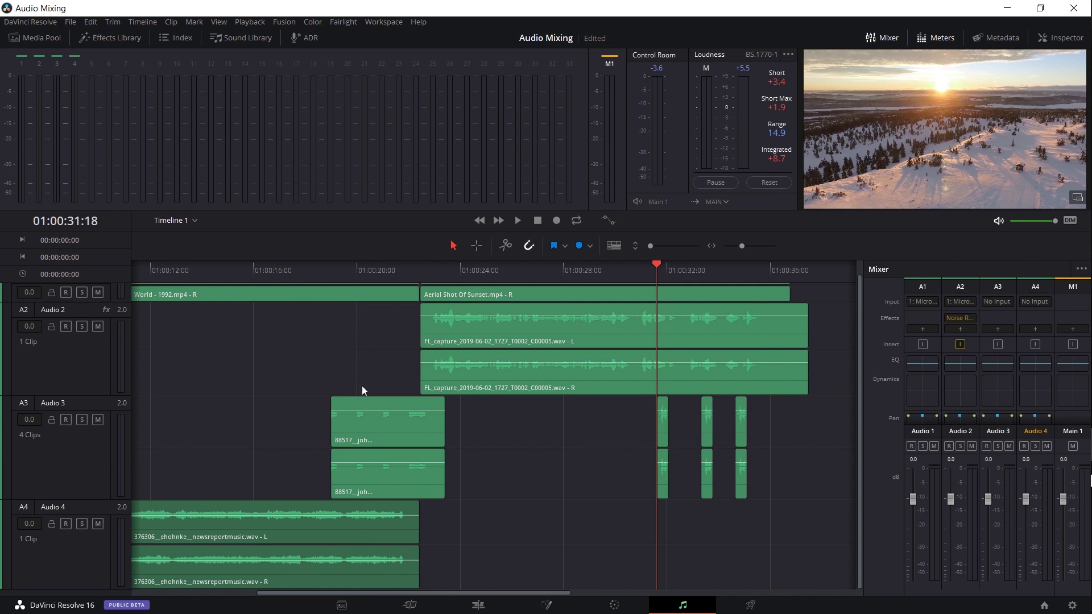
{"action": "left_click_drag", "start_coordinate": [376, 409], "coordinate": [377, 407]}
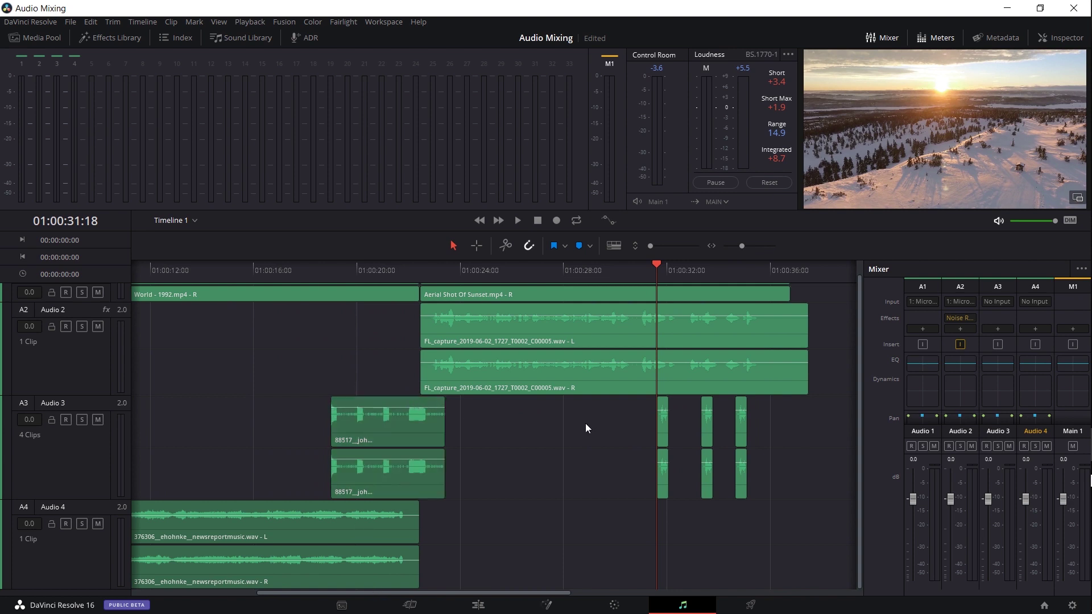
{"action": "left_click", "coordinate": [658, 410]}
{"action": "scroll", "coordinate": [749, 246], "scroll_direction": "up", "scroll_amount": 2}
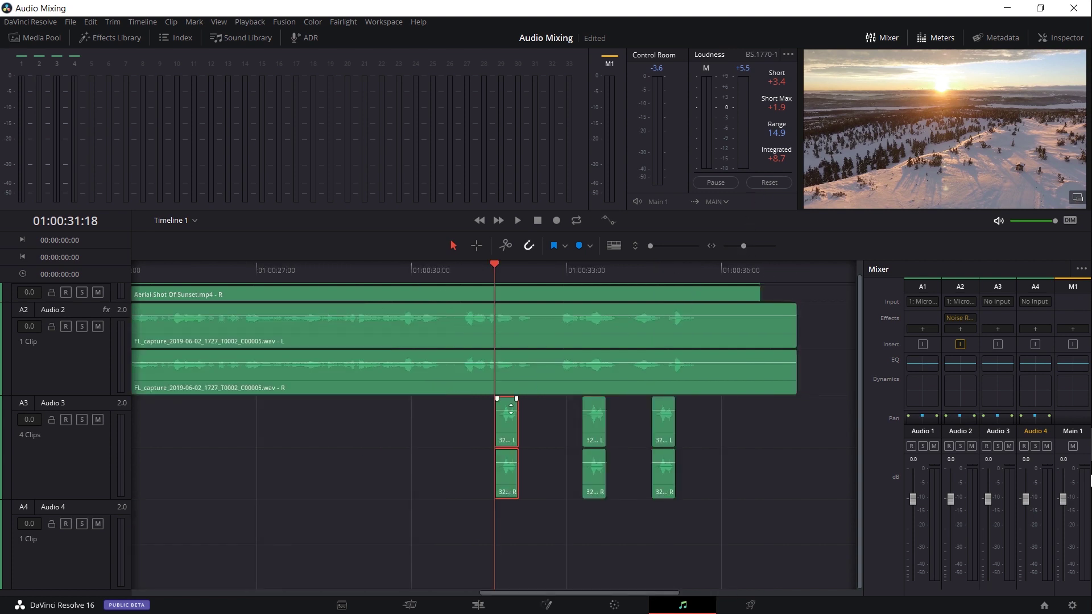
{"action": "left_click", "coordinate": [568, 415]}
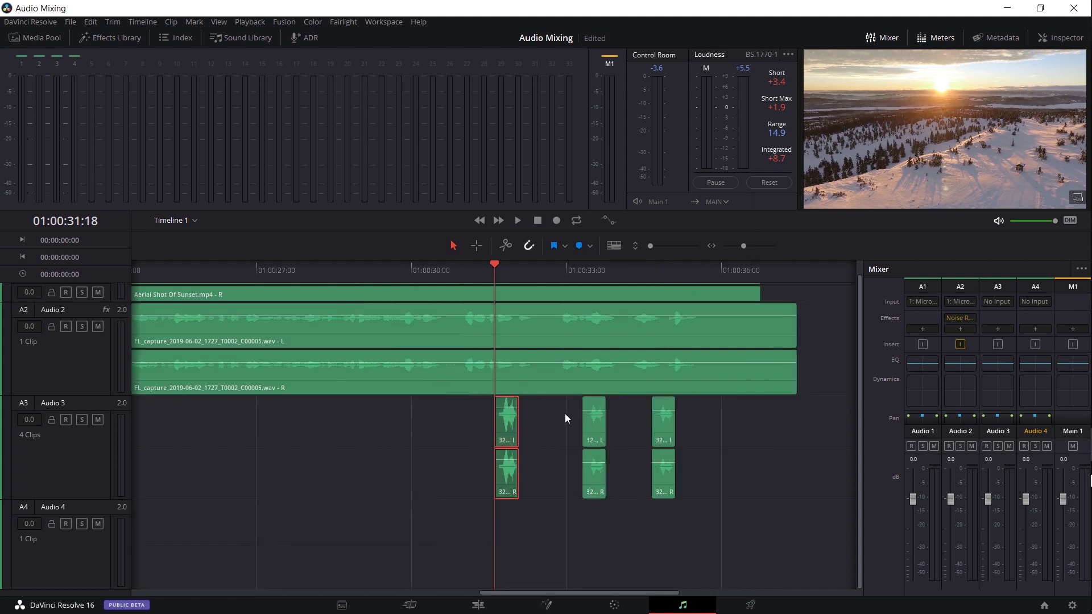
Set the clip volume of the three short Audio 3 clips to 5.00 in the Inspector
{"action": "left_click", "coordinate": [511, 435]}
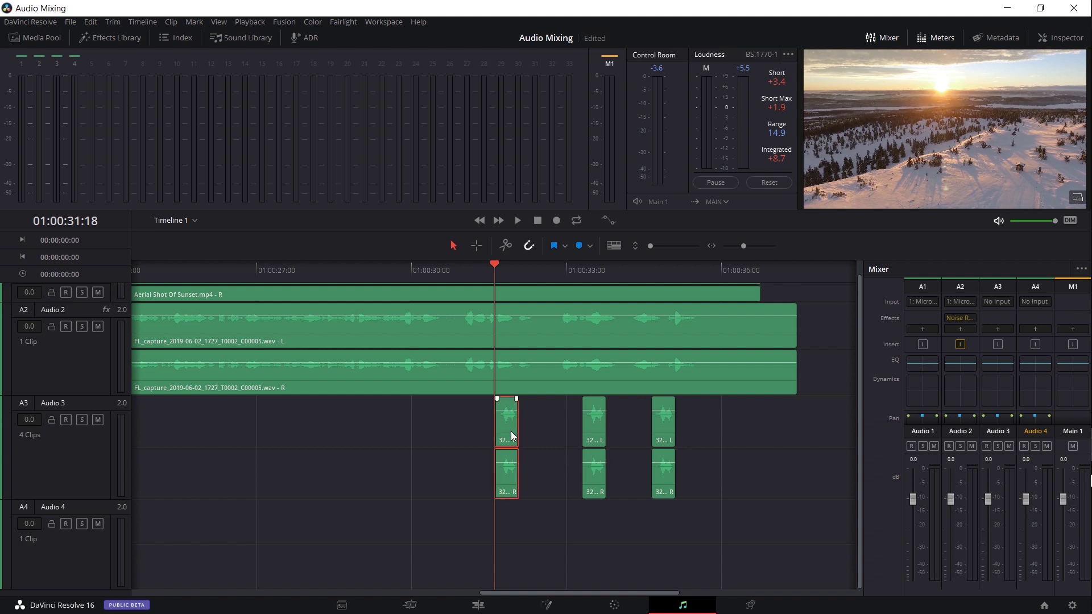
{"action": "left_click", "coordinate": [594, 436], "text": "ctrl"}
{"action": "left_click", "coordinate": [665, 425], "text": "ctrl"}
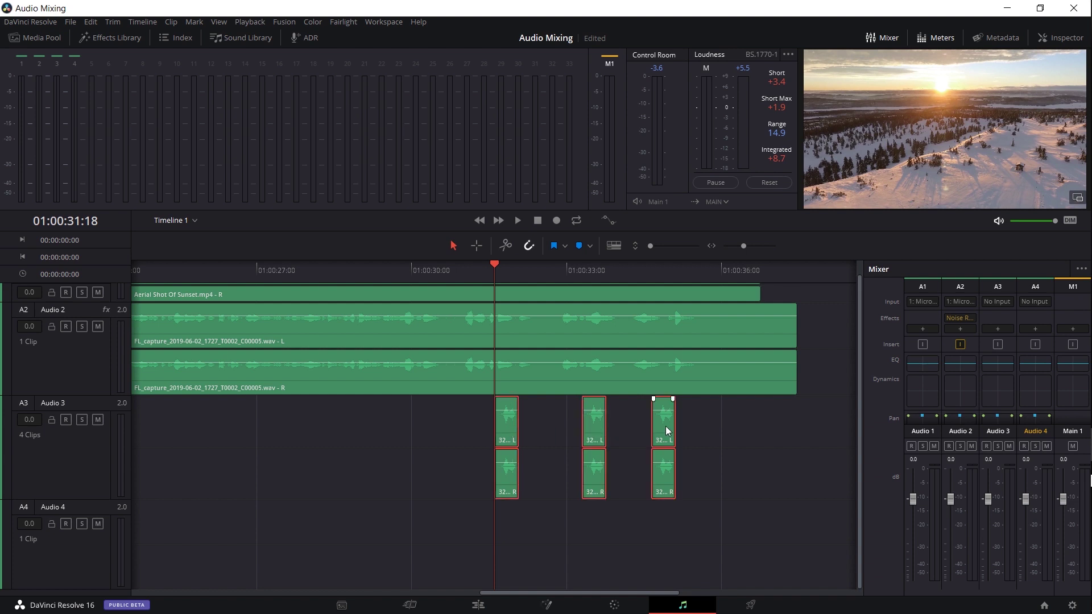
{"action": "left_click", "coordinate": [1060, 40]}
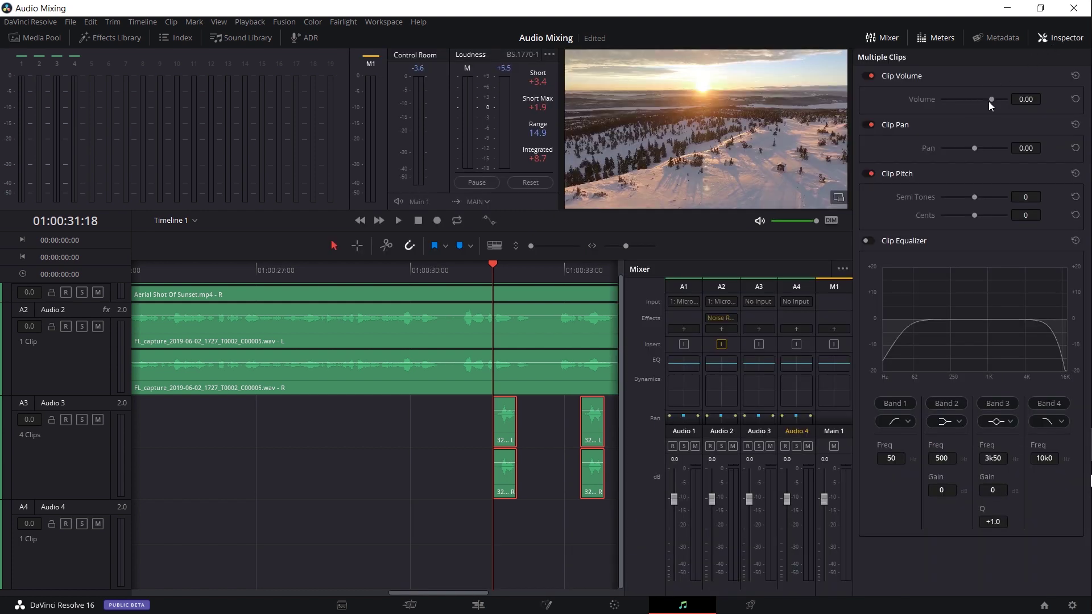
{"action": "left_click_drag", "start_coordinate": [992, 101], "coordinate": [995, 101]}
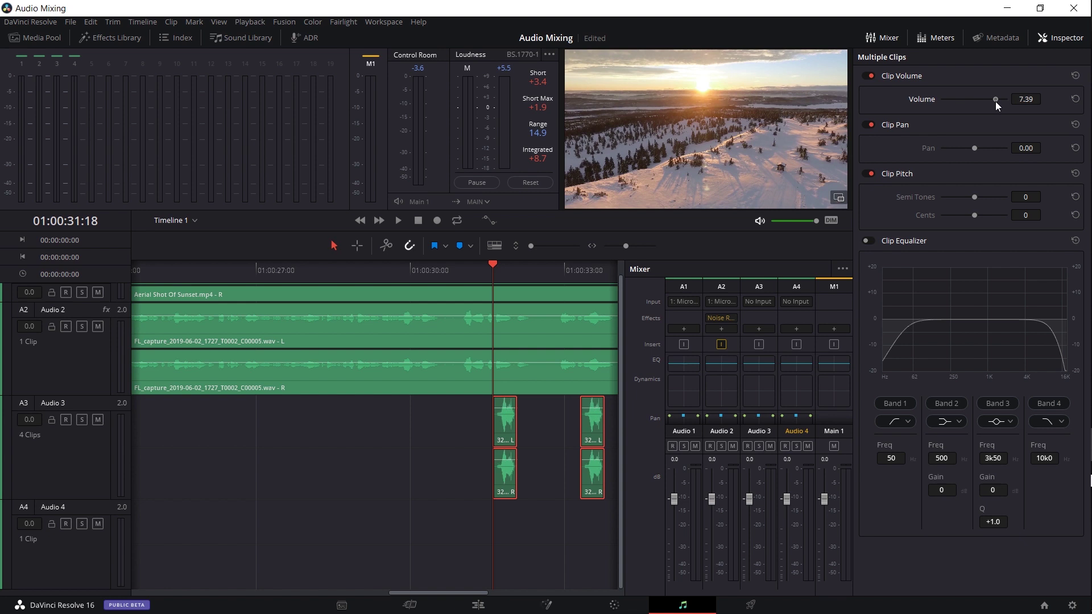
{"action": "left_click", "coordinate": [1025, 100]}
{"action": "type", "text": "5"}
{"action": "key", "text": "Return"}
Reselect the Audio 3 clips to check their boosted volume
{"action": "left_click_drag", "start_coordinate": [463, 592], "coordinate": [507, 591]}
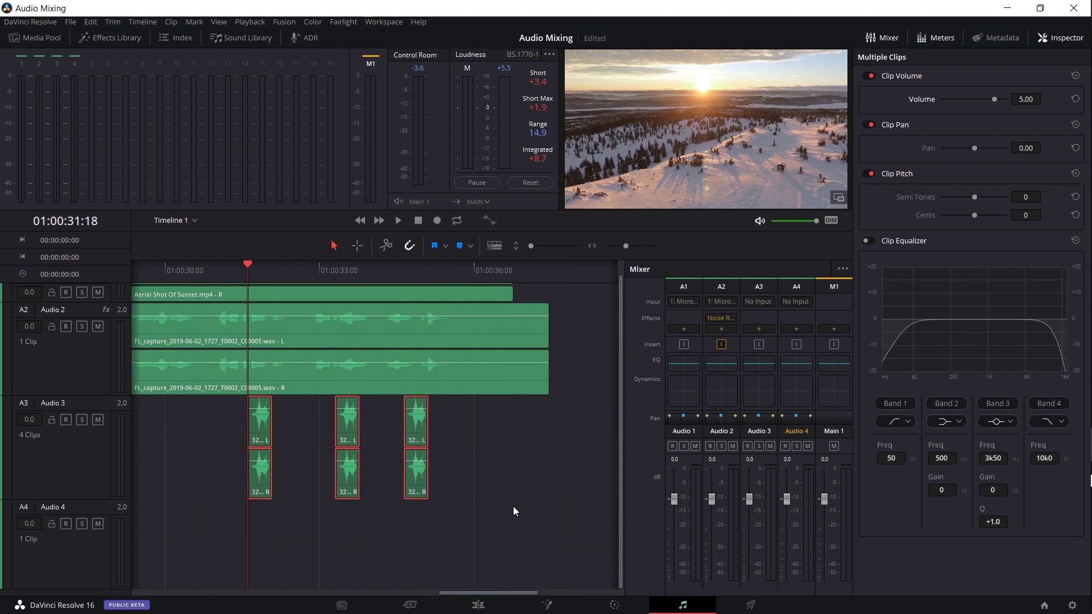
{"action": "left_click", "coordinate": [451, 464]}
{"action": "left_click_drag", "start_coordinate": [451, 462], "coordinate": [206, 414]}
{"action": "left_click", "coordinate": [206, 414]}
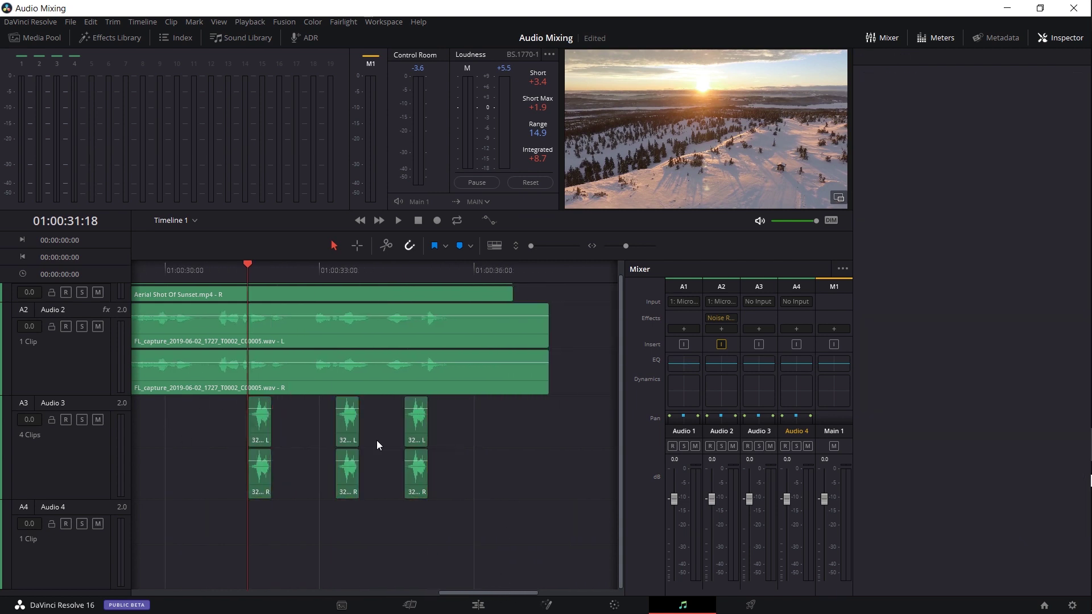
{"action": "left_click_drag", "start_coordinate": [532, 491], "coordinate": [246, 427]}
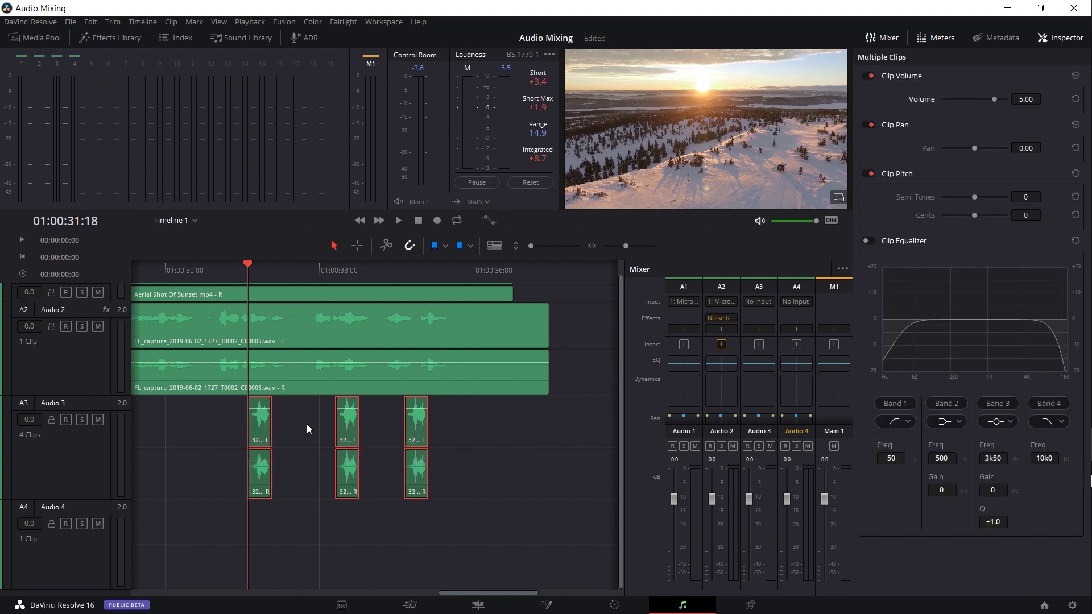
{"action": "left_click", "coordinate": [296, 455]}
{"action": "left_click_drag", "start_coordinate": [290, 471], "coordinate": [266, 443]}
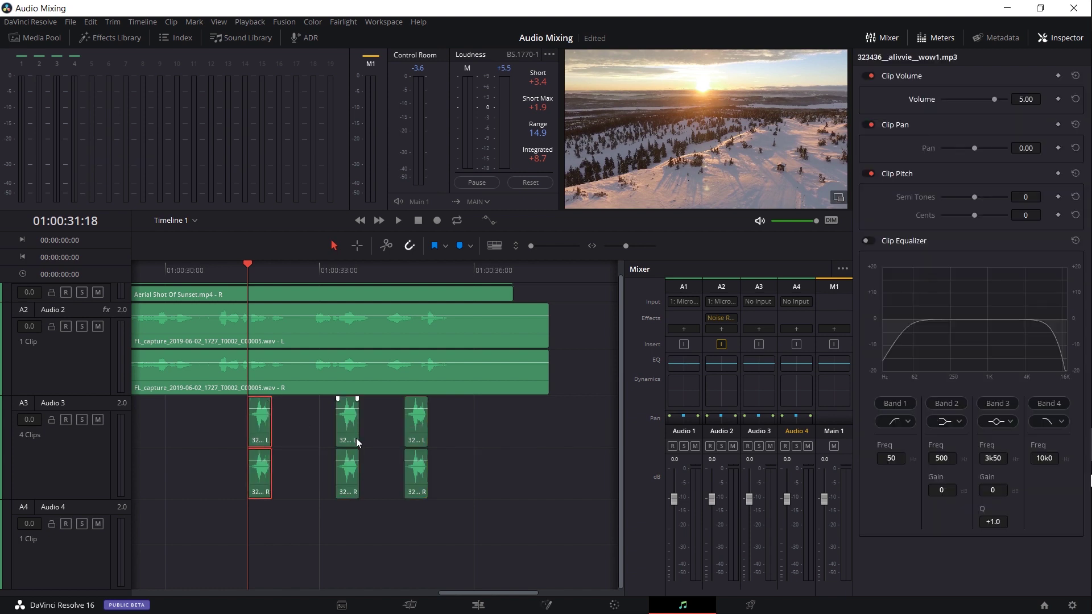
{"action": "left_click_drag", "start_coordinate": [509, 594], "coordinate": [470, 597]}
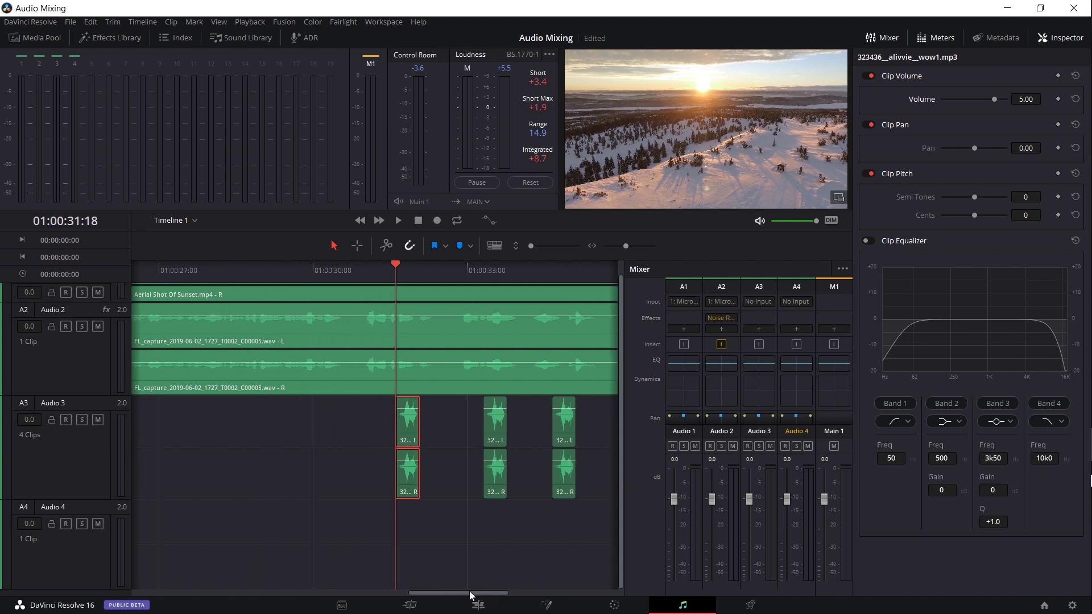
Lift the Audio 2 fader in the Mixer from 0.0 to 4.4 dB
{"action": "key", "text": "ctrl+minus"}
{"action": "key", "text": "ctrl+minus"}
{"action": "key", "text": "ctrl+minus"}
{"action": "left_click", "coordinate": [367, 333]}
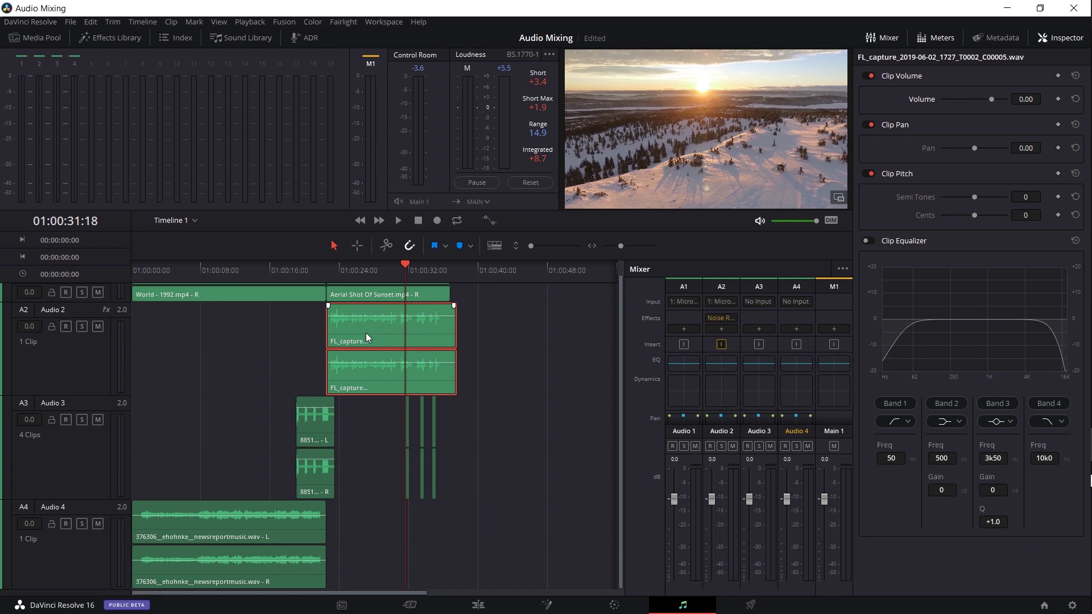
{"action": "scroll", "coordinate": [366, 333], "scroll_direction": "up", "scroll_amount": 1}
{"action": "left_click", "coordinate": [104, 322]}
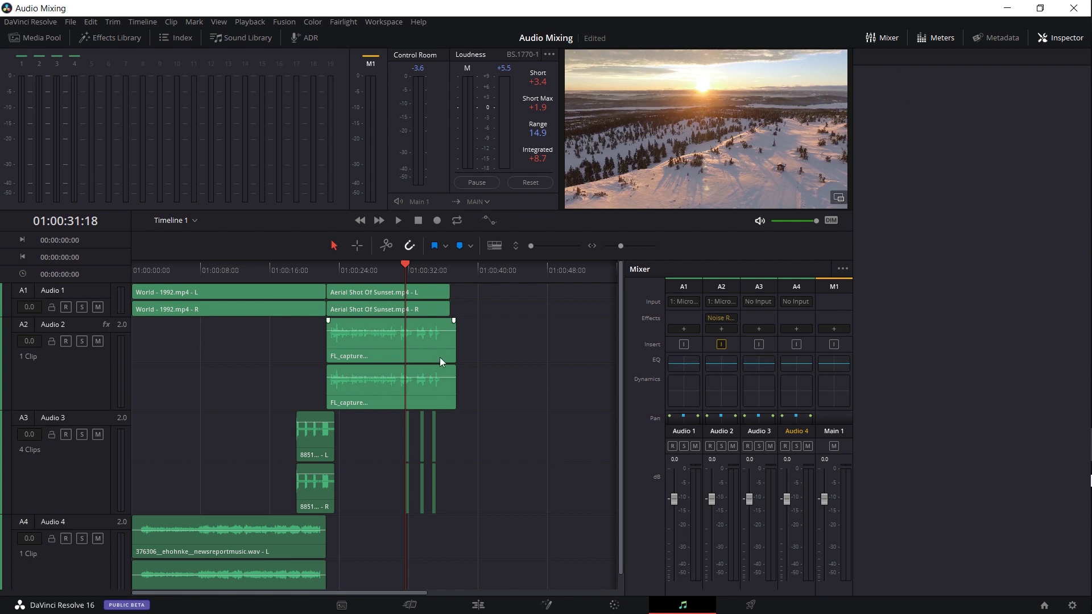
{"action": "left_click", "coordinate": [445, 380]}
{"action": "left_click", "coordinate": [297, 345]}
{"action": "left_click_drag", "start_coordinate": [714, 499], "coordinate": [713, 486]}
Play the mix from the timeline start in an enlarged, repositioned floating Viewer
{"action": "key", "text": "Home"}
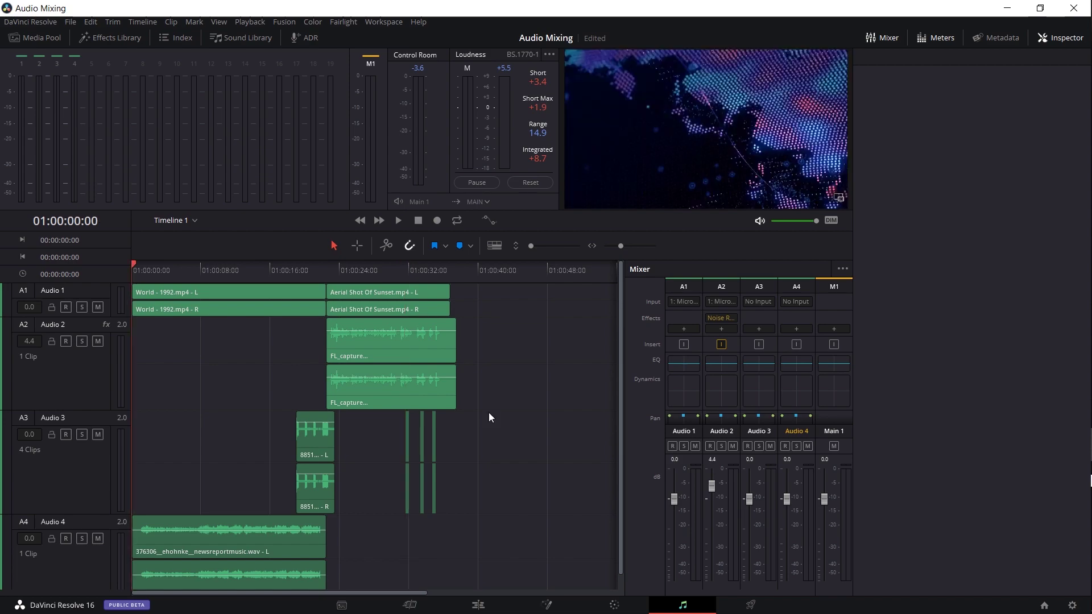
{"action": "key", "text": "space"}
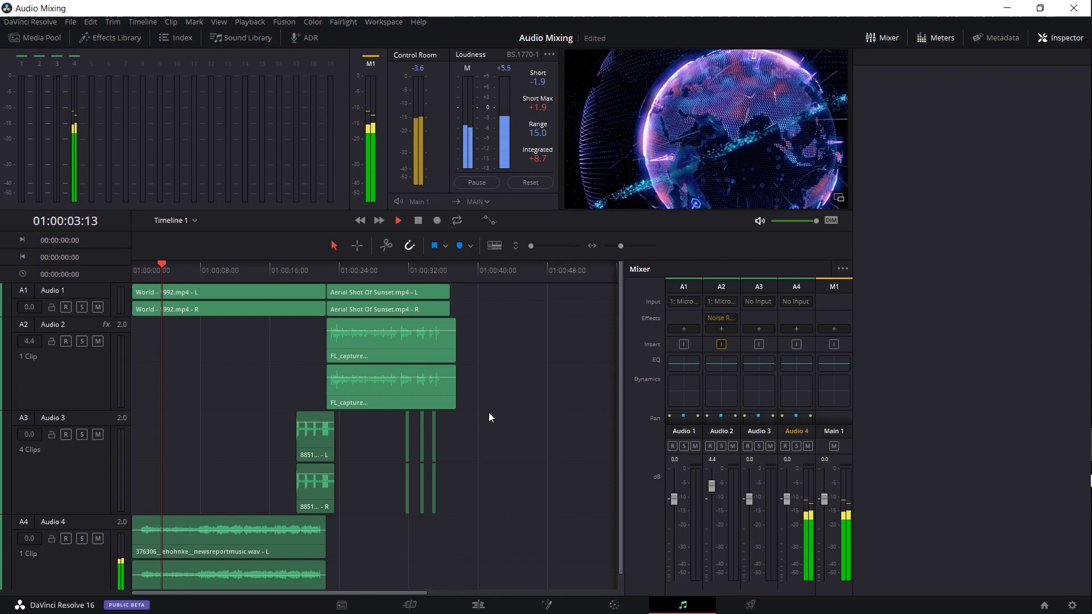
{"action": "left_click", "coordinate": [838, 198]}
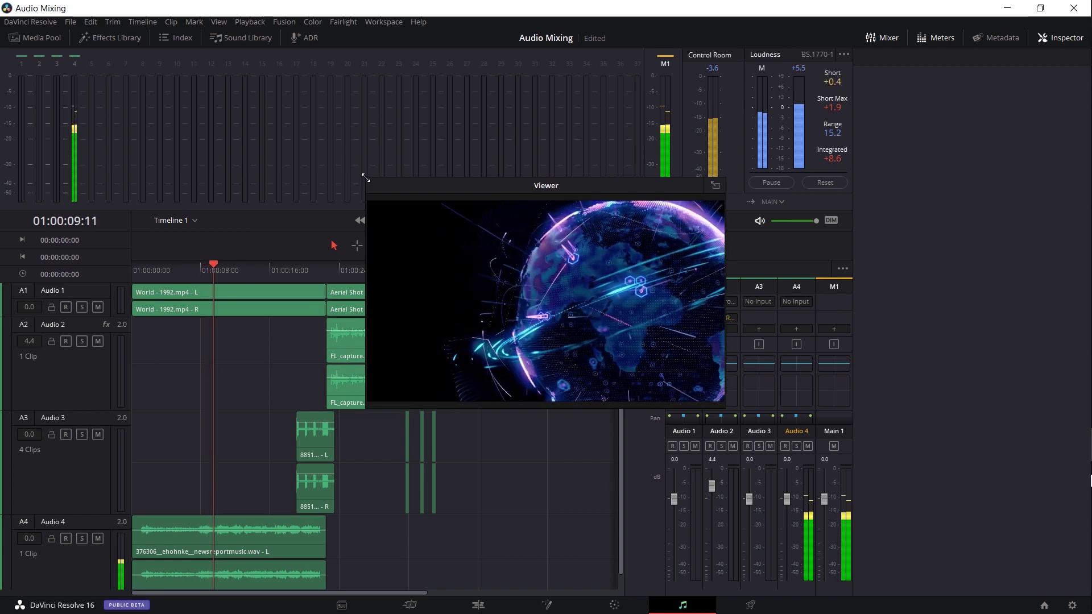
{"action": "left_click_drag", "start_coordinate": [365, 178], "coordinate": [146, 58]}
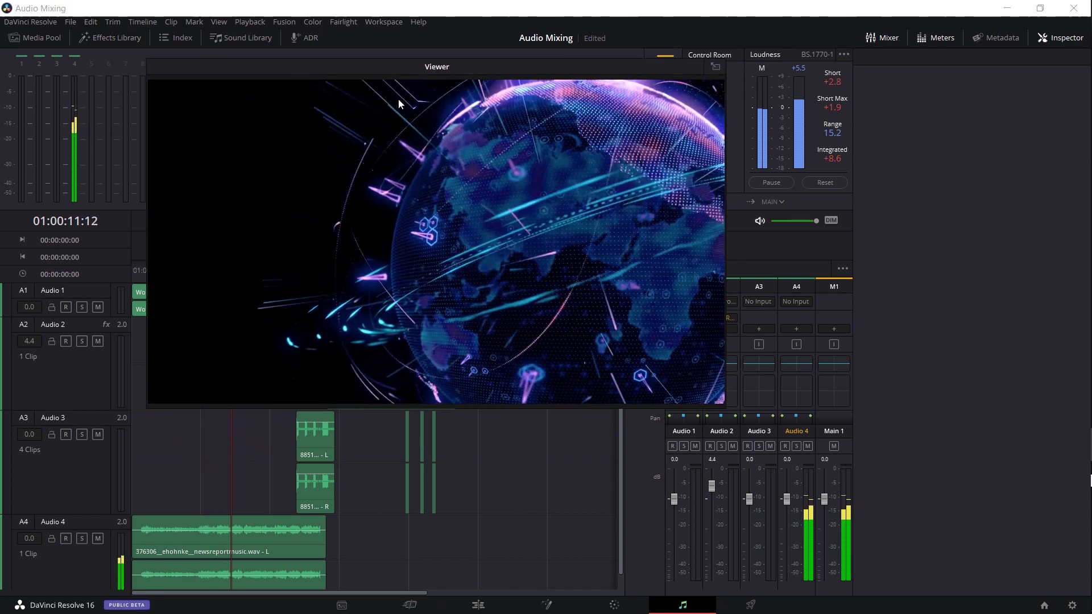
{"action": "left_click_drag", "start_coordinate": [466, 63], "coordinate": [541, 125]}
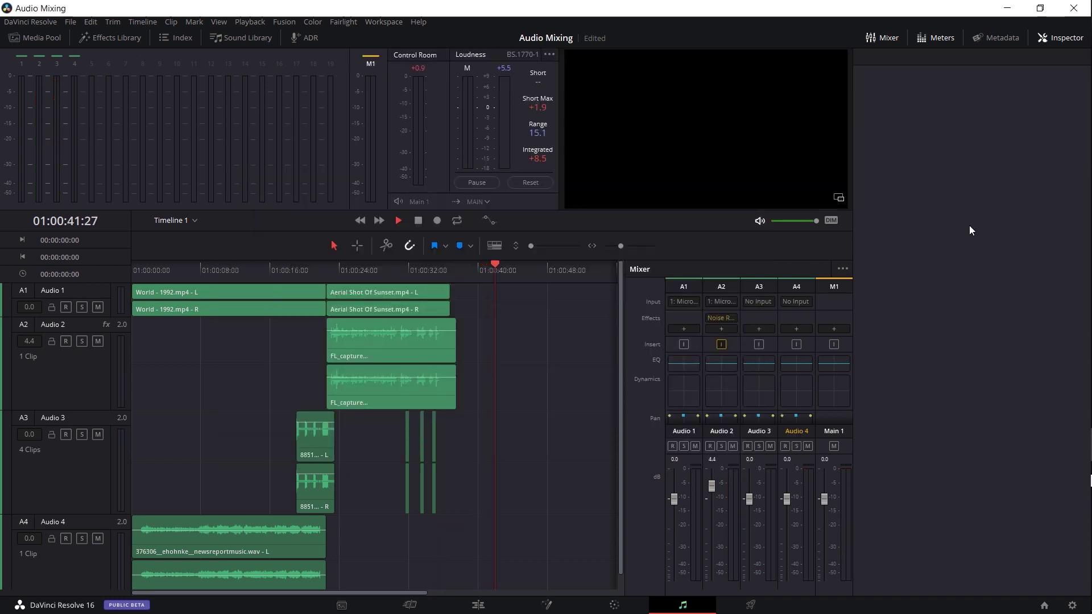
{"action": "key", "text": "space"}
Fade the Audio 4 music out from about 01:00:16 to the clip end and play it back
{"action": "left_click", "coordinate": [283, 269]}
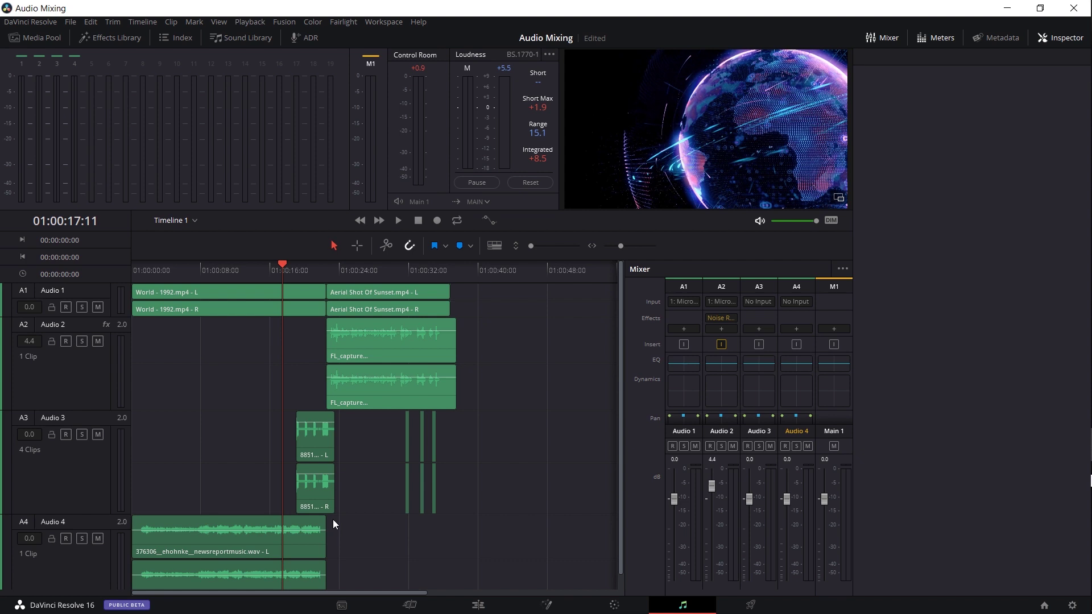
{"action": "mouse_move", "coordinate": [321, 519]}
{"action": "left_click_drag", "start_coordinate": [323, 518], "coordinate": [284, 518]}
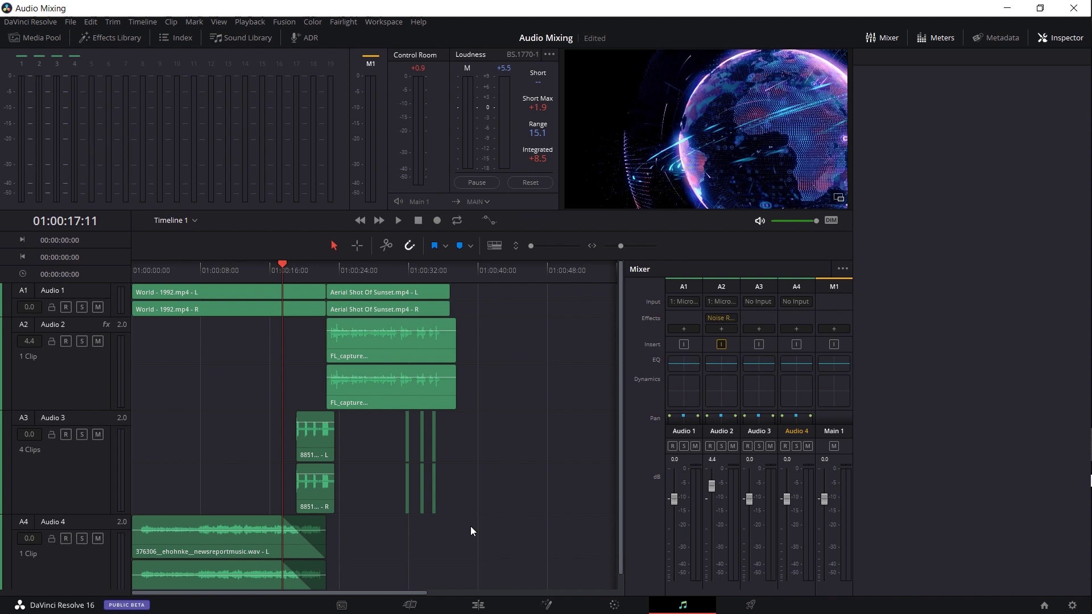
{"action": "key", "text": "space"}
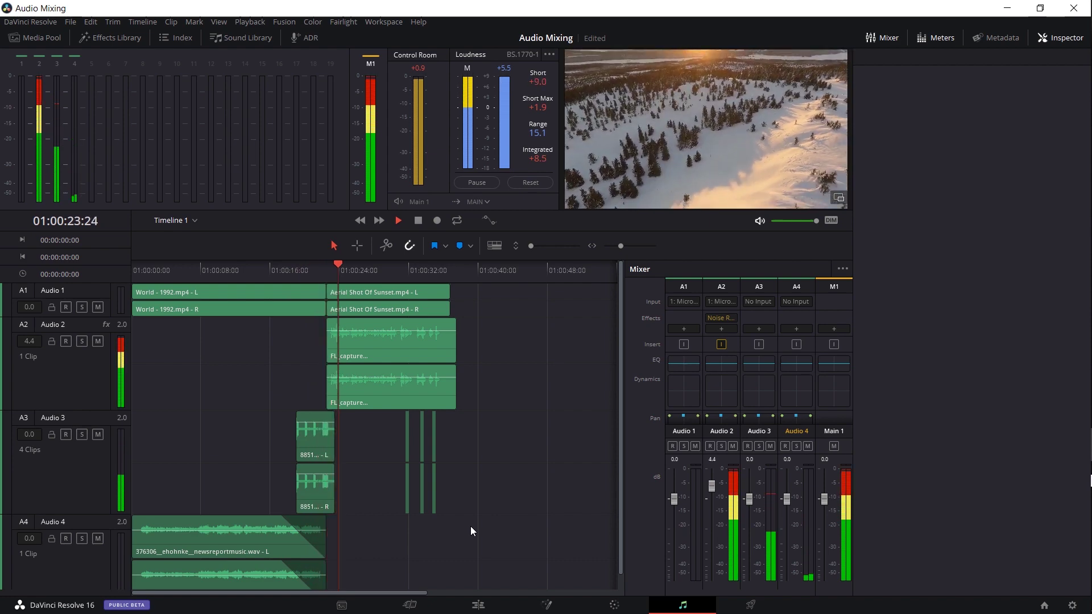
{"action": "key", "text": "space"}
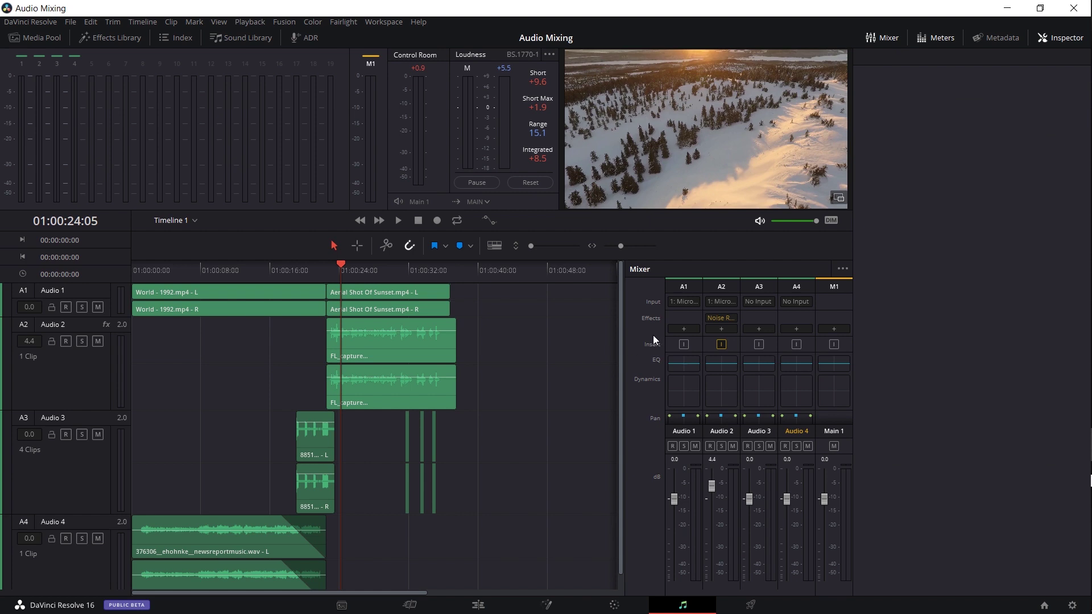
Add the FairlightFX Dialog Processor to the Audio 2 track
{"action": "left_click", "coordinate": [721, 329]}
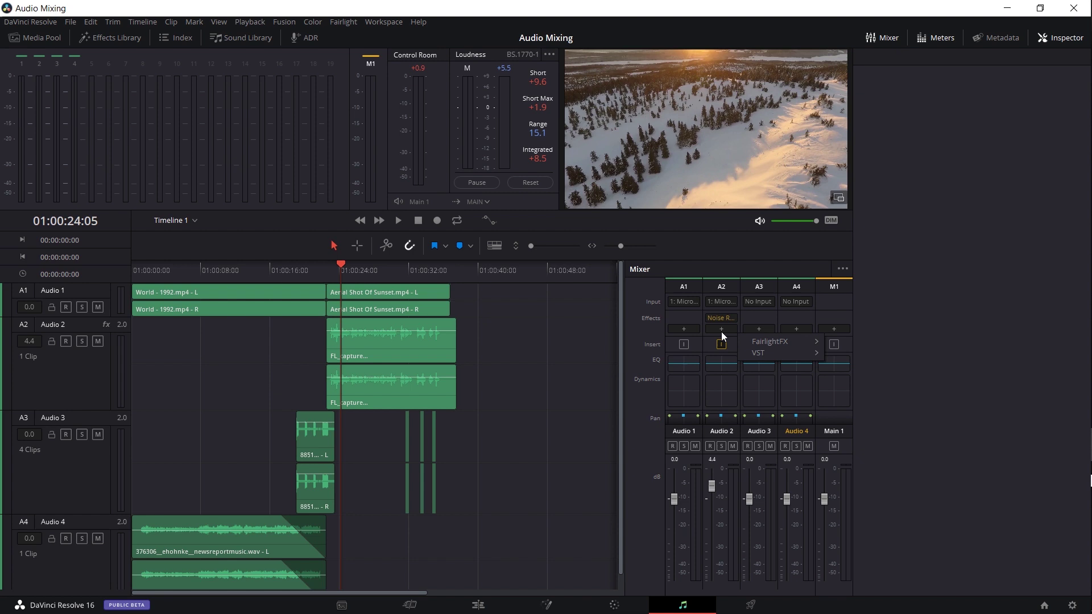
{"action": "left_click", "coordinate": [733, 278]}
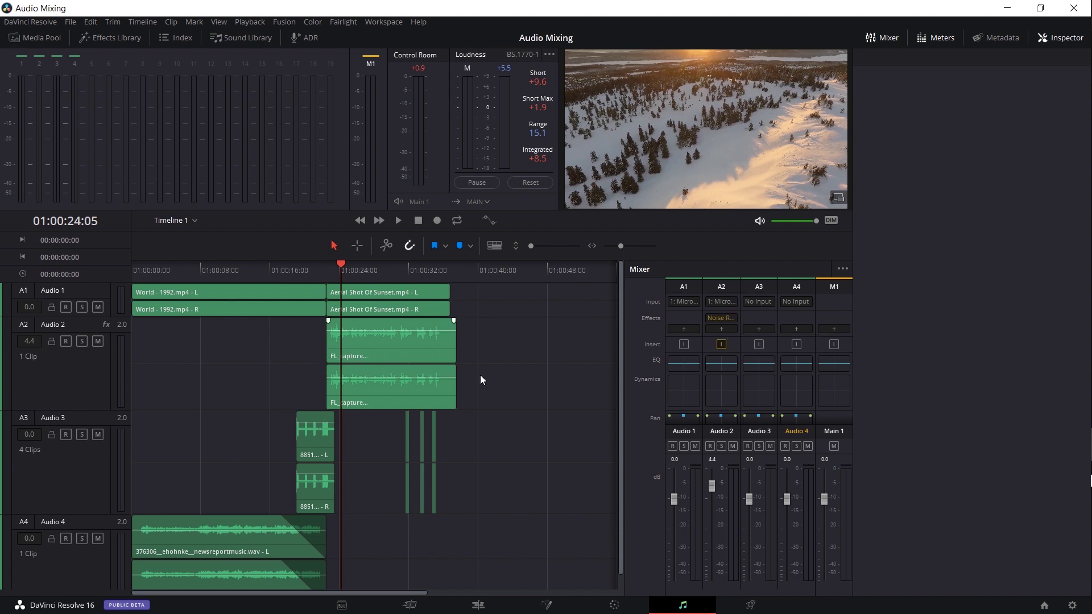
{"action": "left_click", "coordinate": [721, 330]}
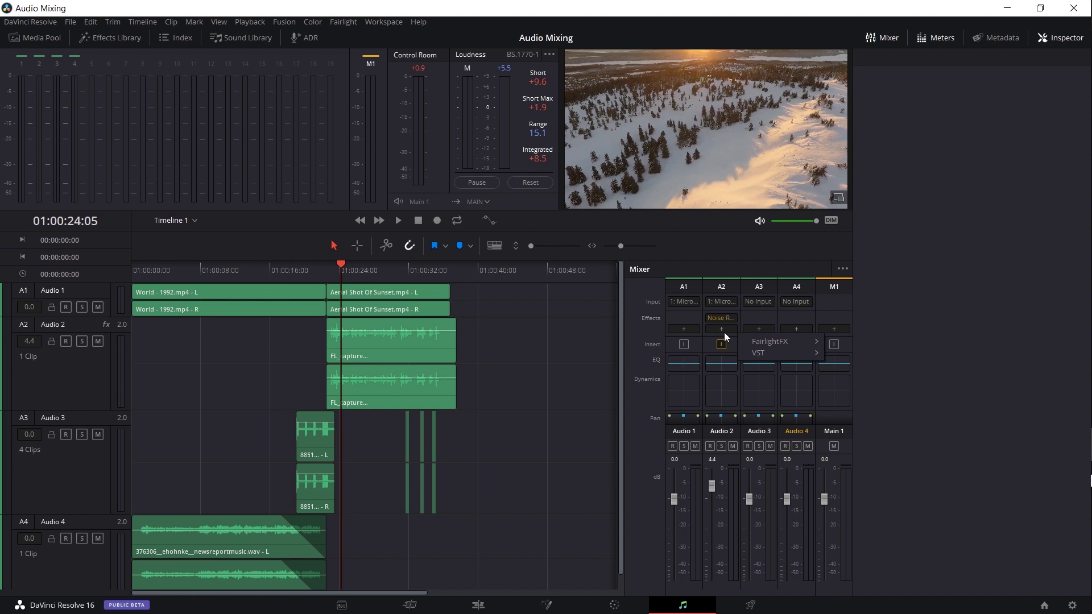
{"action": "mouse_move", "coordinate": [769, 341]}
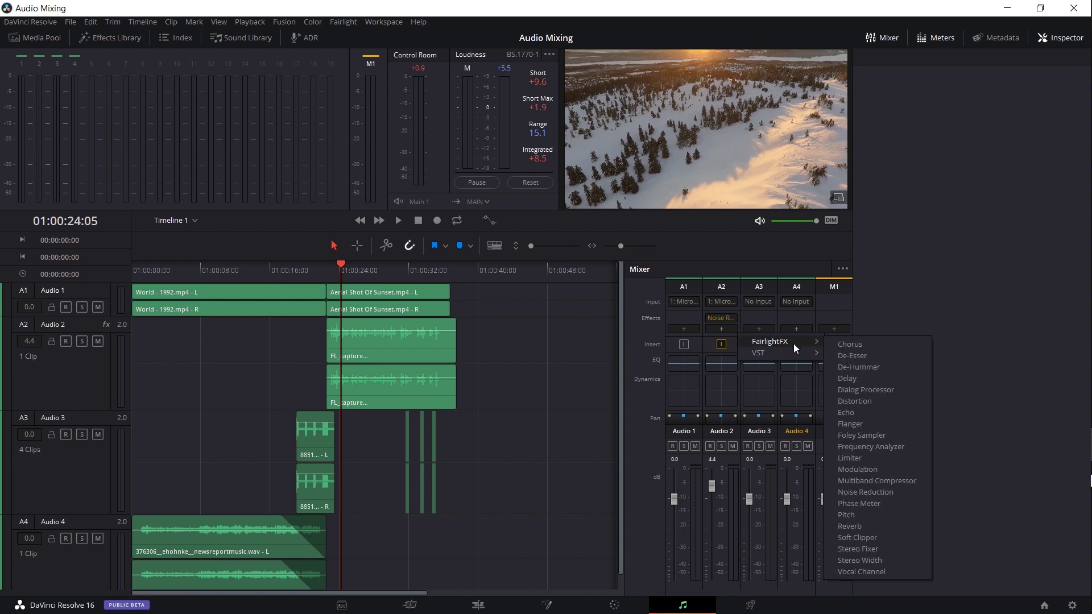
{"action": "left_click", "coordinate": [885, 390]}
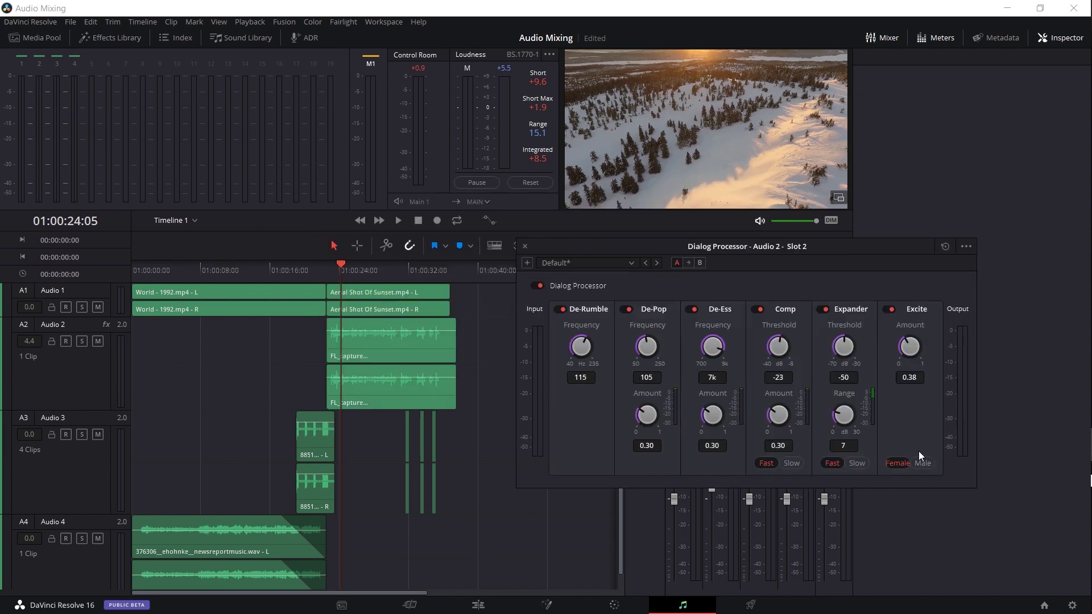
Set the Dialog Processor's Excite to Male and De-Rumble frequency to 70
{"action": "left_click", "coordinate": [923, 463]}
{"action": "left_click_drag", "start_coordinate": [589, 346], "coordinate": [549, 339]}
{"action": "left_click_drag", "start_coordinate": [858, 247], "coordinate": [908, 224]}
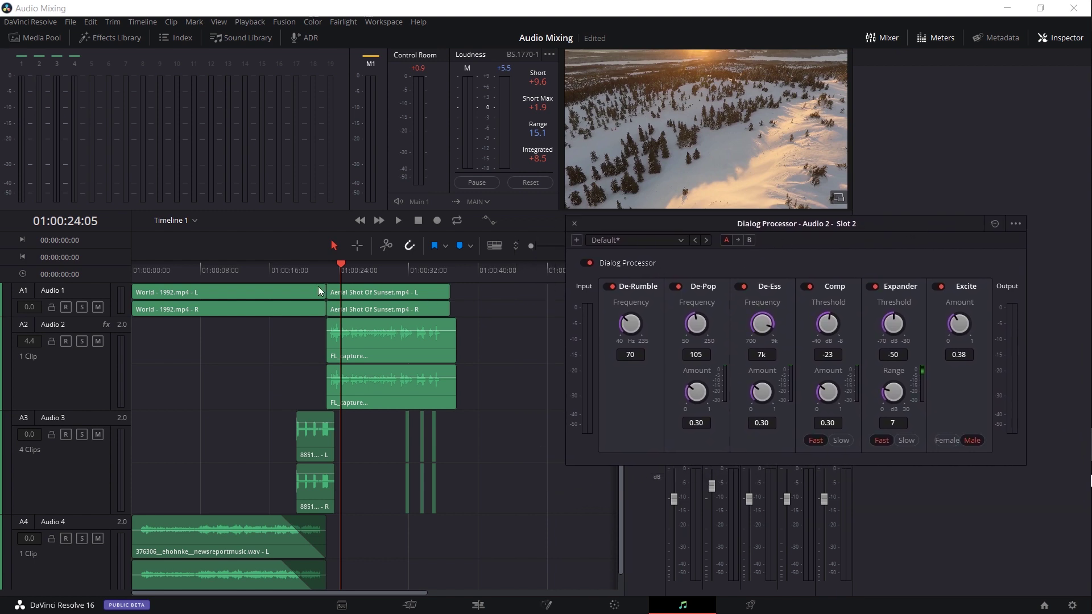
{"action": "key", "text": "Up"}
{"action": "key", "text": "Up"}
{"action": "key", "text": "Up"}
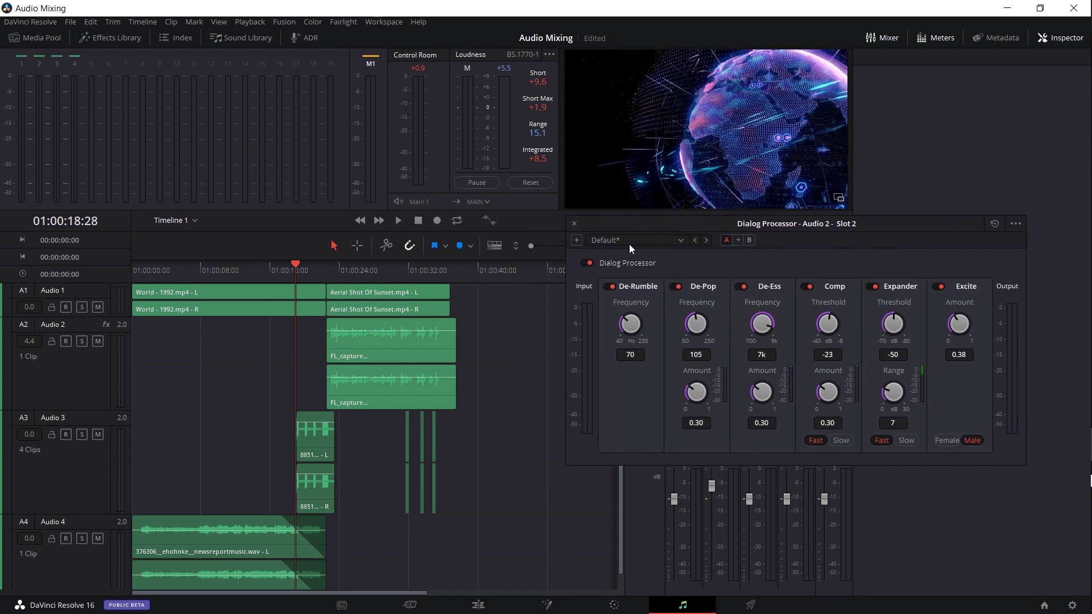
Close the Dialog Processor and play the processed voiceover mix in a popped-out Viewer
{"action": "left_click", "coordinate": [574, 223]}
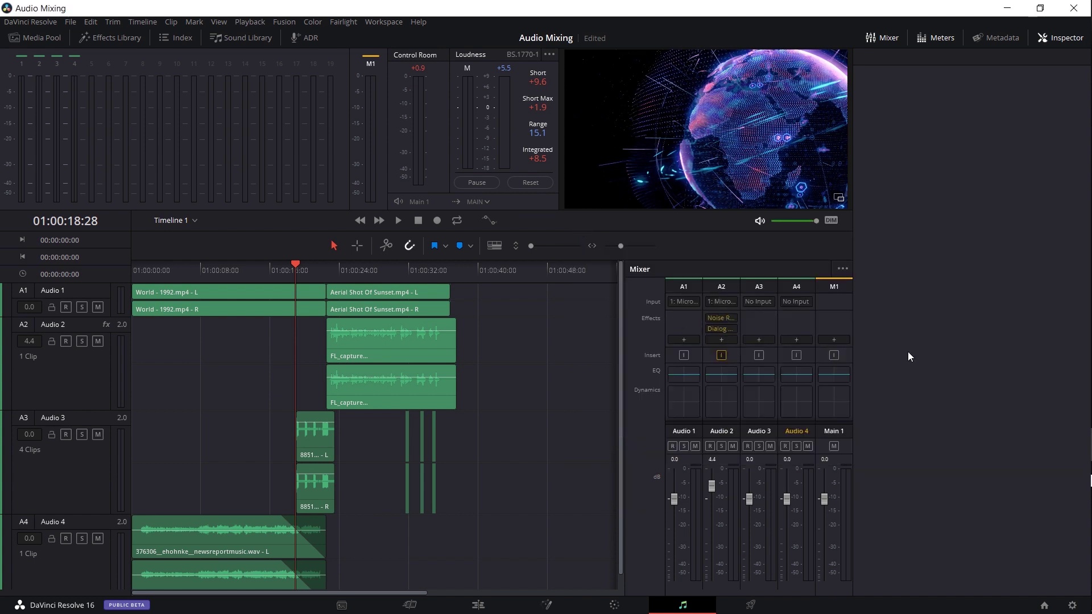
{"action": "key", "text": "space"}
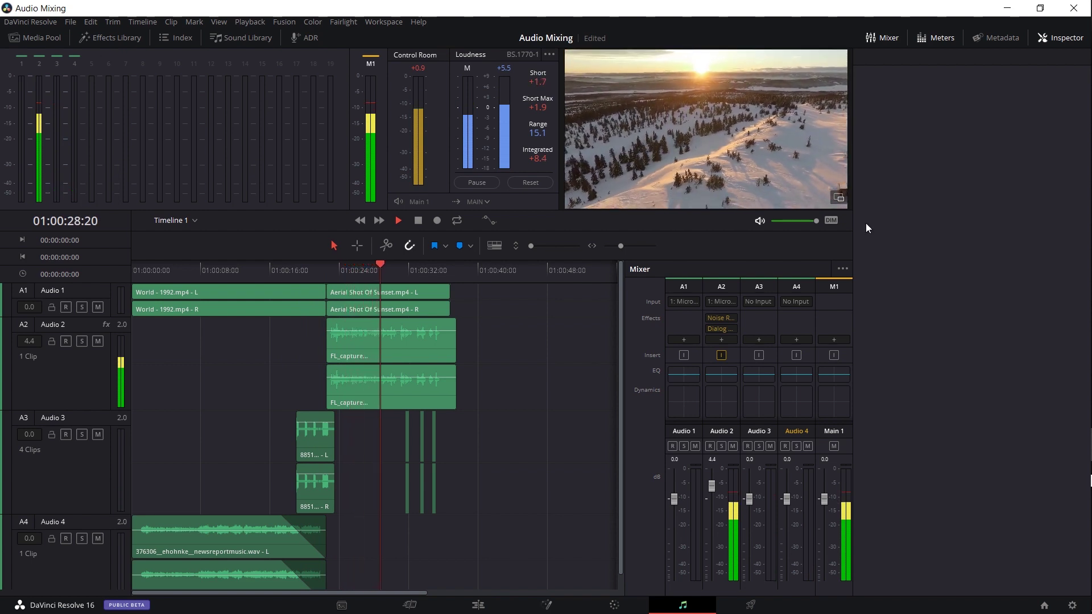
{"action": "left_click", "coordinate": [838, 197]}
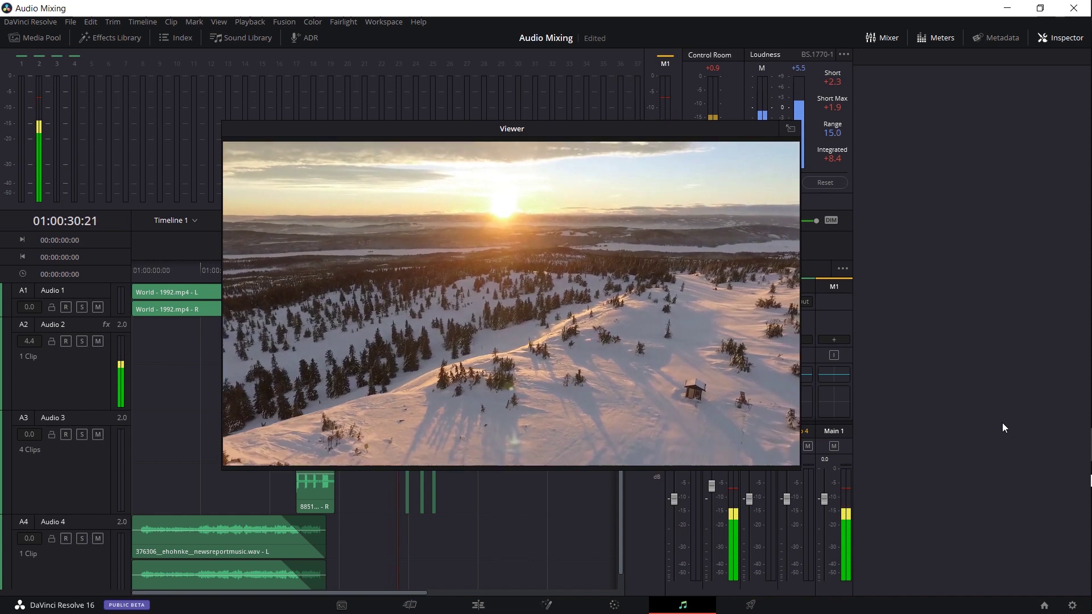